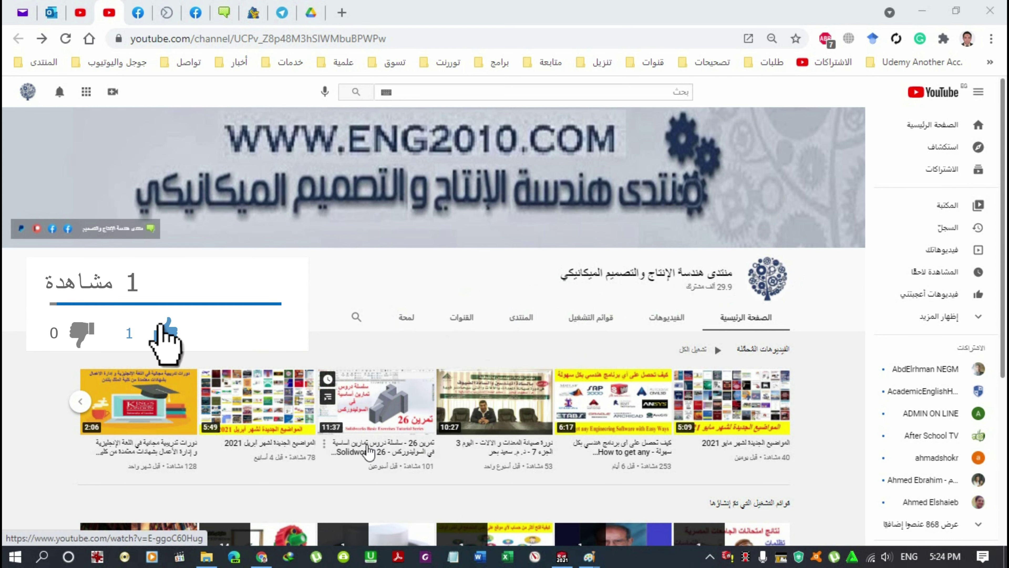
Step: Select the whole isometric reference drawing in Paint, then start a new SOLIDWORKS document
click(589, 556)
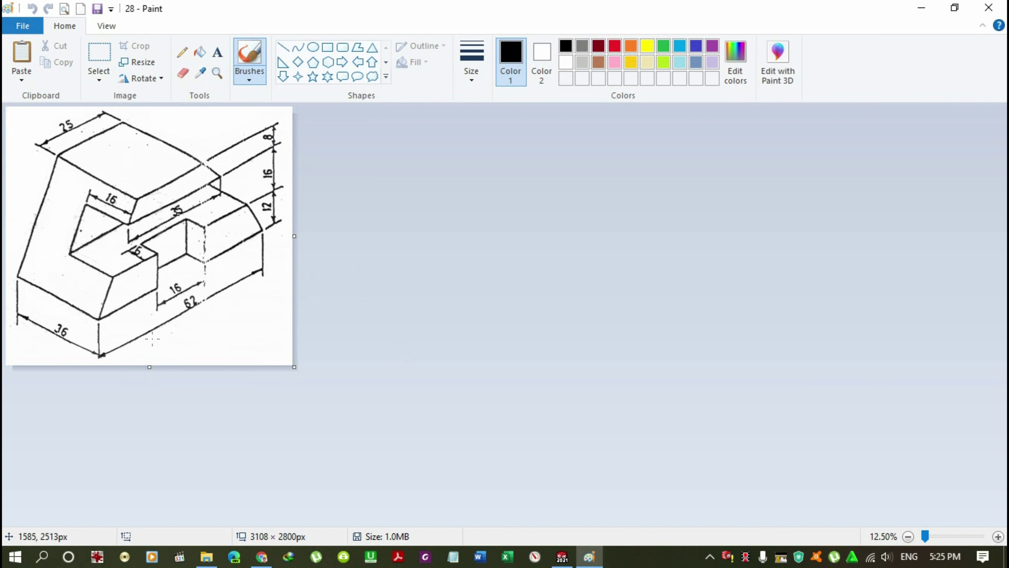
key(ctrl+a)
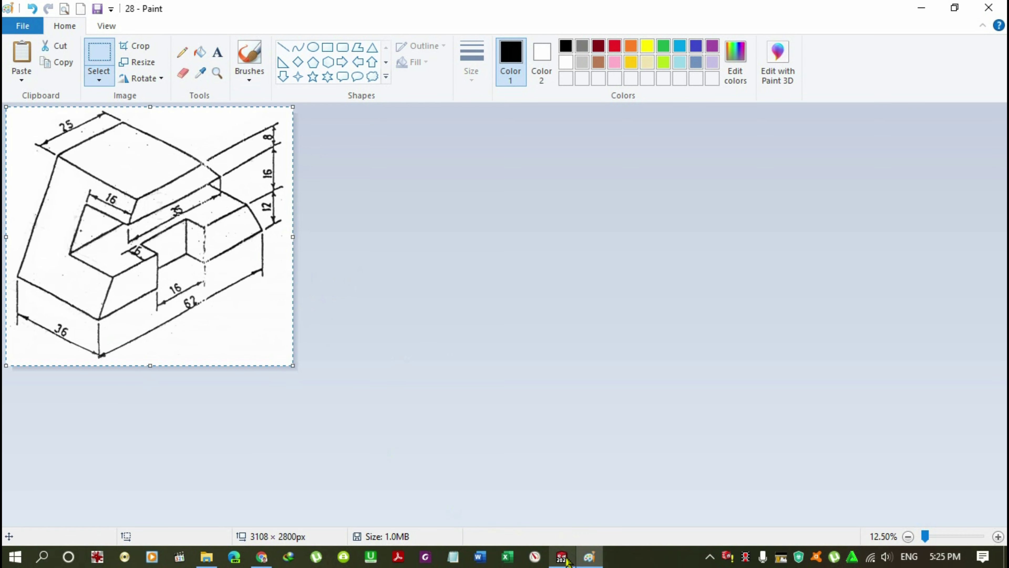
click(568, 561)
click(257, 15)
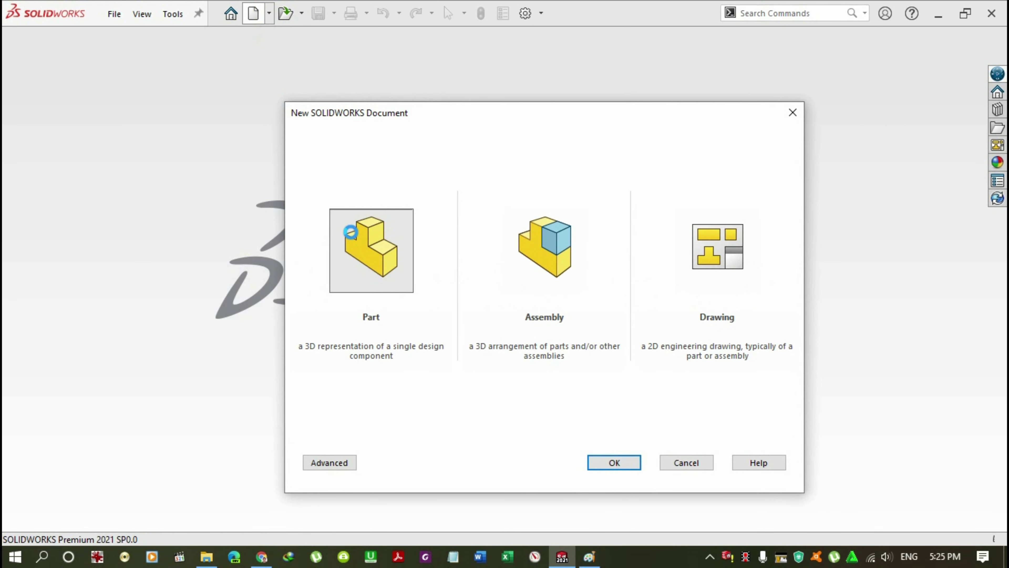
Step: Create a new part and paste the reference drawing, resized and placed beside the origin
double_click(350, 232)
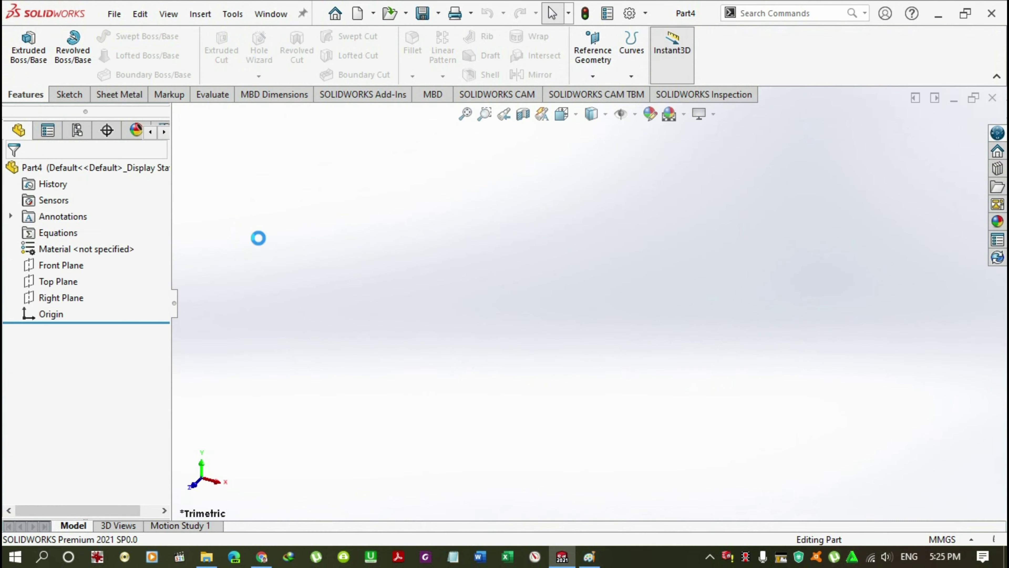
key(ctrl+v)
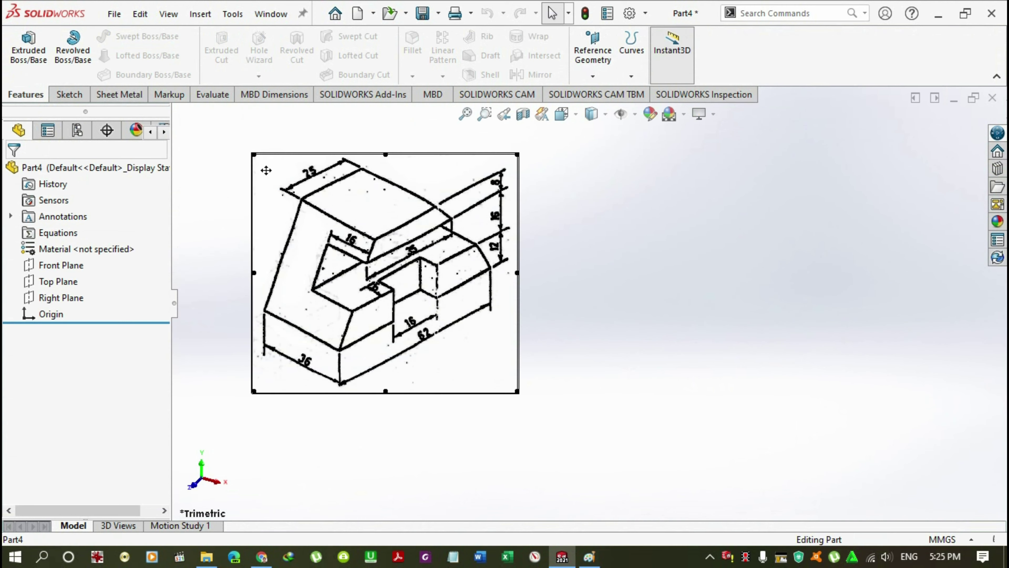
mouse_move(254, 154)
mouse_down()
mouse_move(384, 242)
mouse_move(367, 270)
mouse_up()
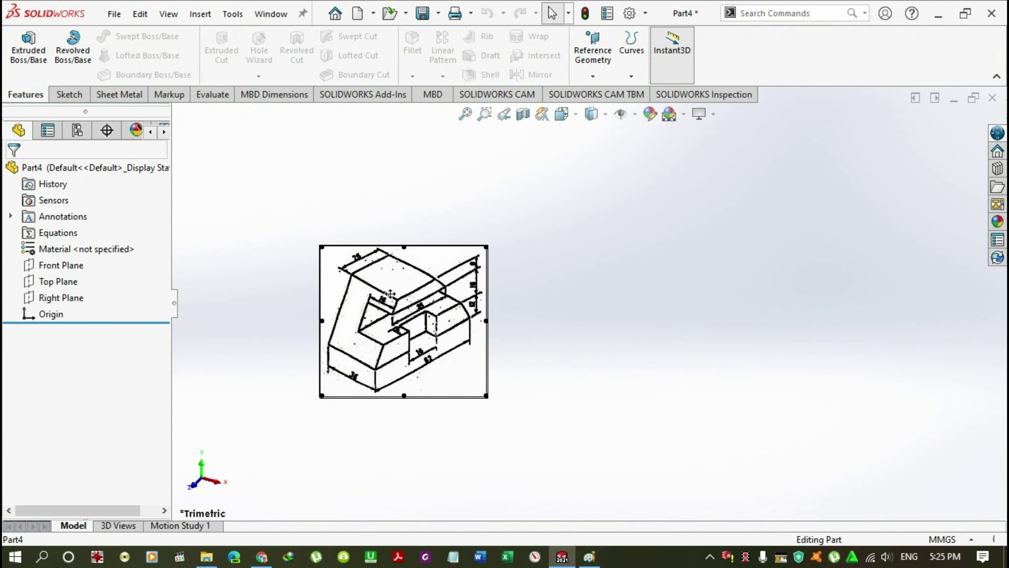
drag(486, 320, 603, 349)
click(662, 355)
Step: Start a new sketch on the Right Plane
click(69, 94)
click(23, 43)
click(60, 297)
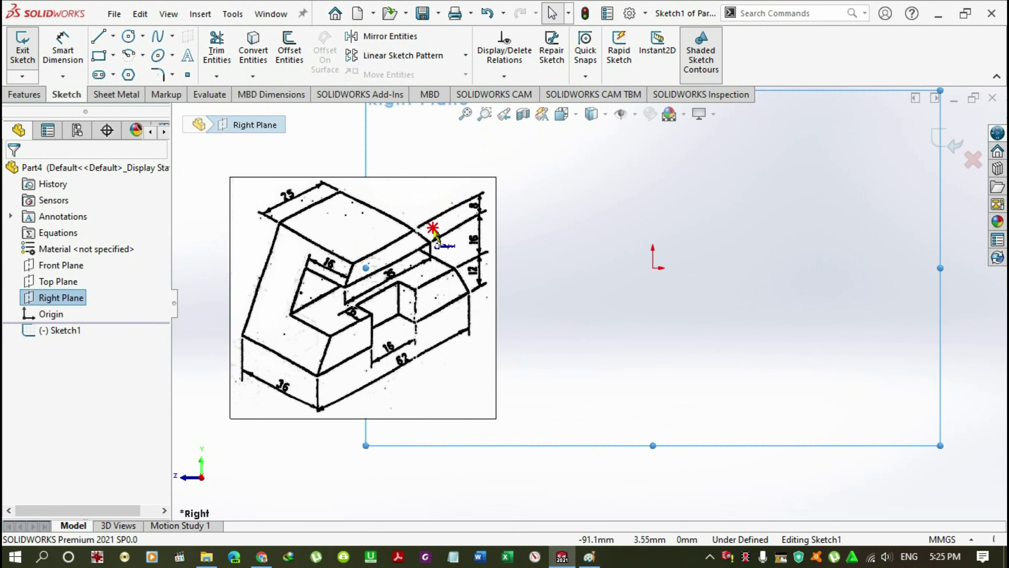
Step: Move the reference picture aside and draw a closed four-sided trapezoid outline with lines
click(447, 210)
drag(448, 210, 533, 156)
click(98, 37)
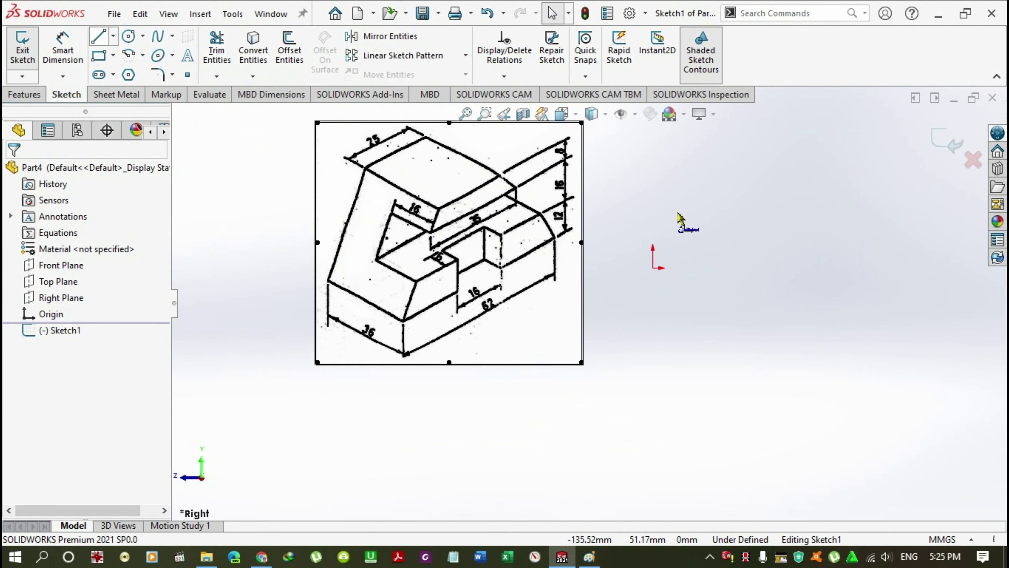
scroll(652, 275, up, 2)
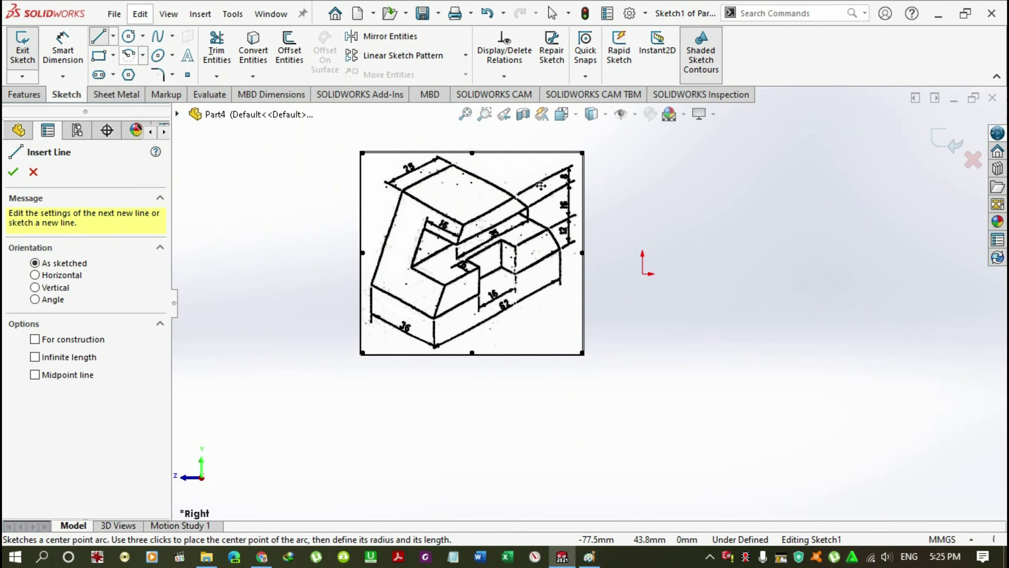
click(650, 242)
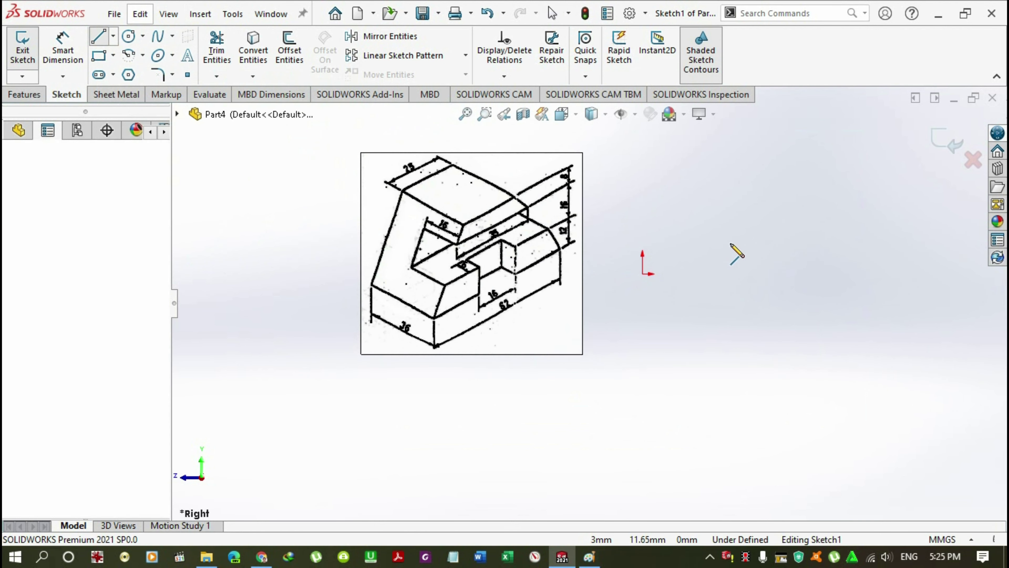
click(800, 243)
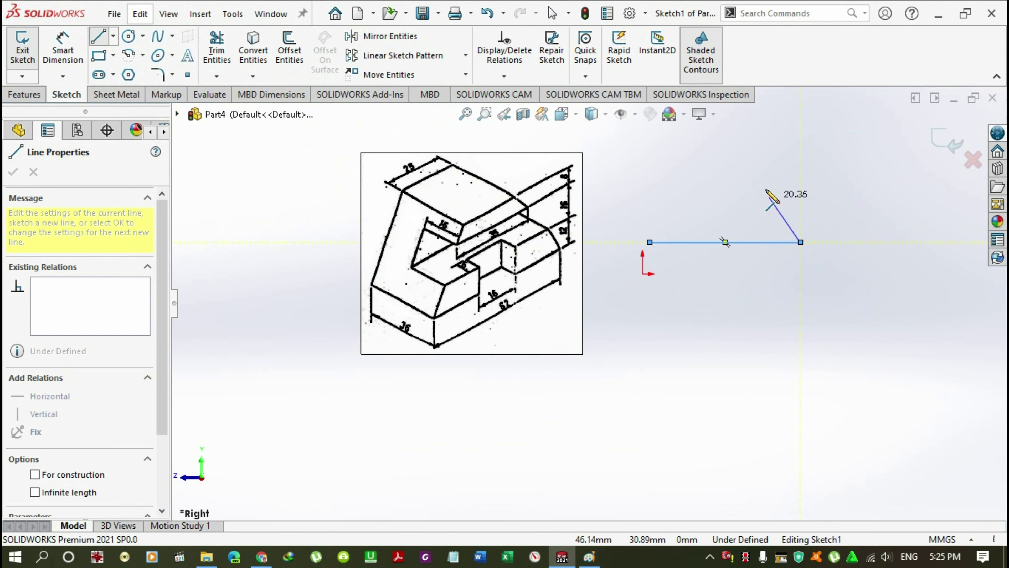
click(771, 159)
click(689, 159)
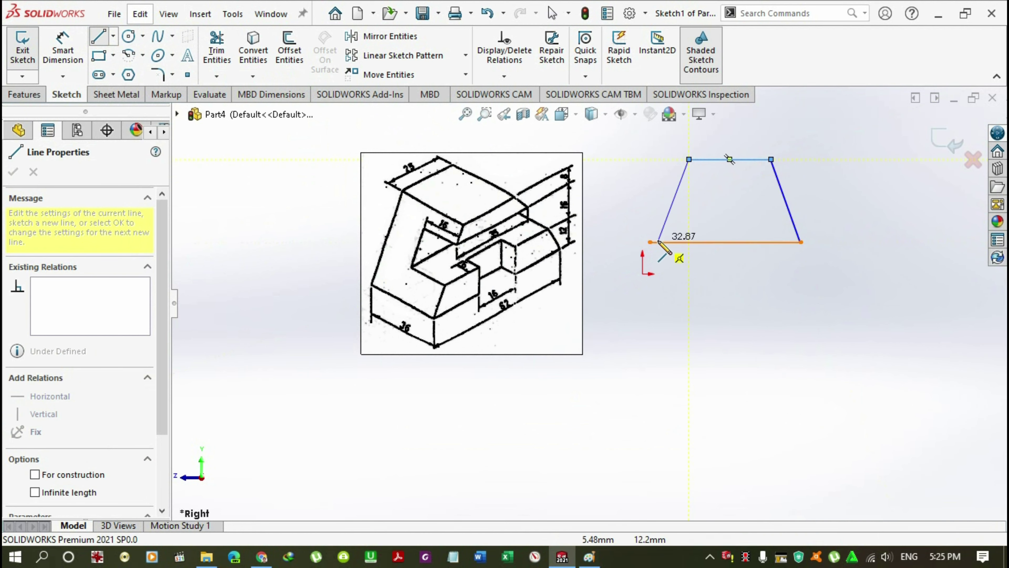
click(650, 242)
key(Escape)
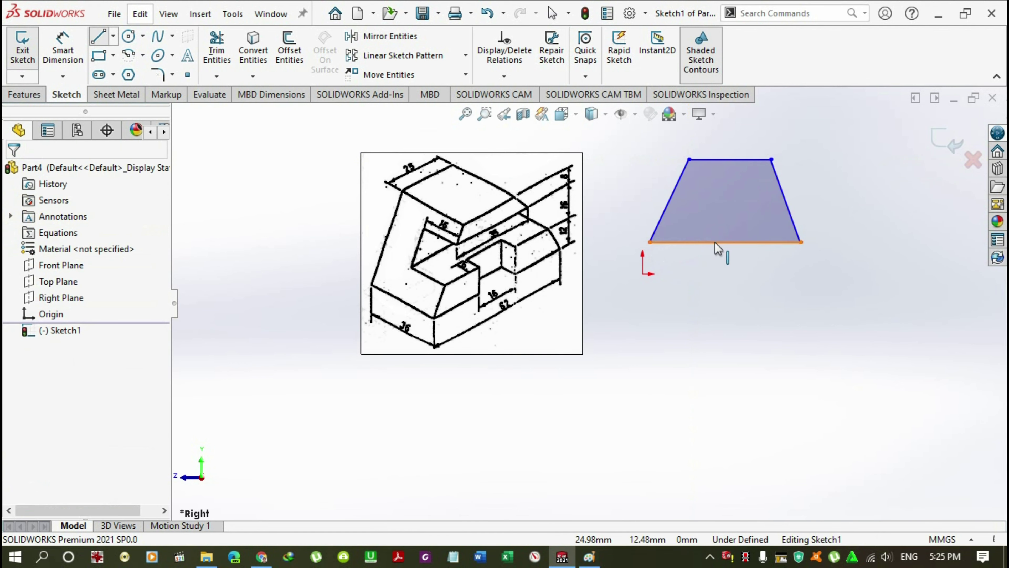
Step: Make the trapezoid's bottom-edge midpoint coincident with the origin
click(729, 243)
scroll(719, 248, down, 1)
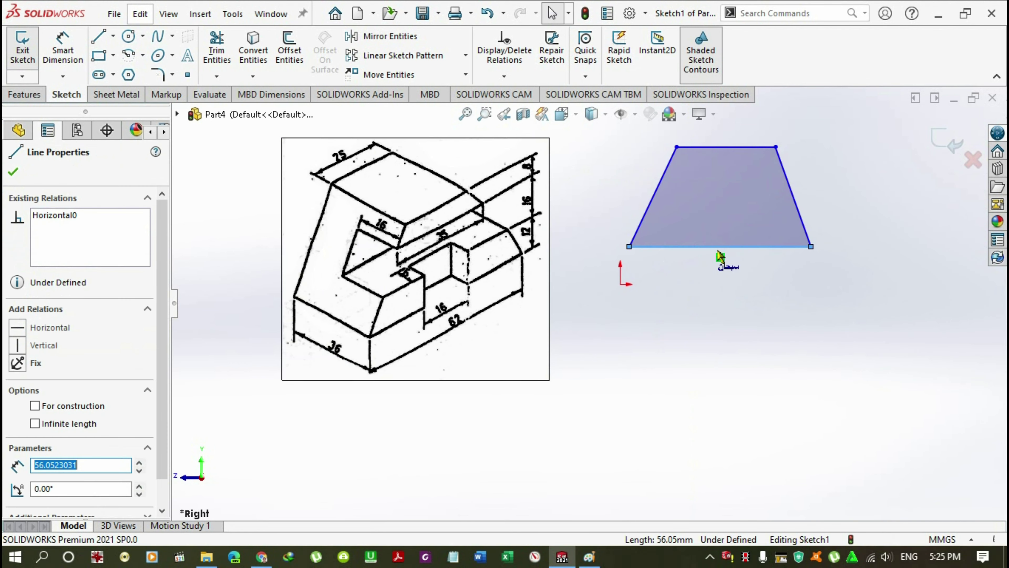
ctrl+click(718, 247)
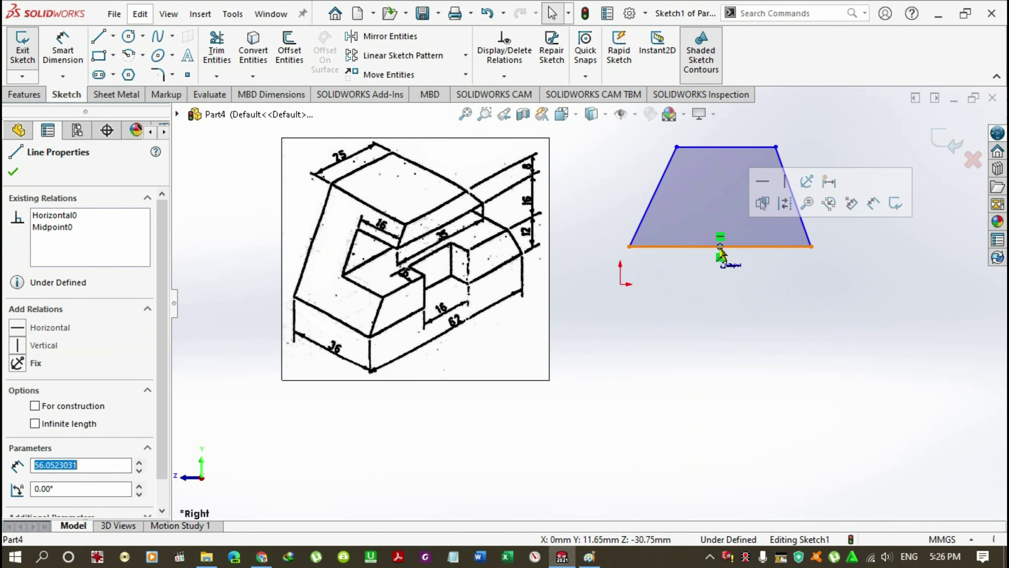
click(775, 203)
click(620, 284)
ctrl+click(720, 247)
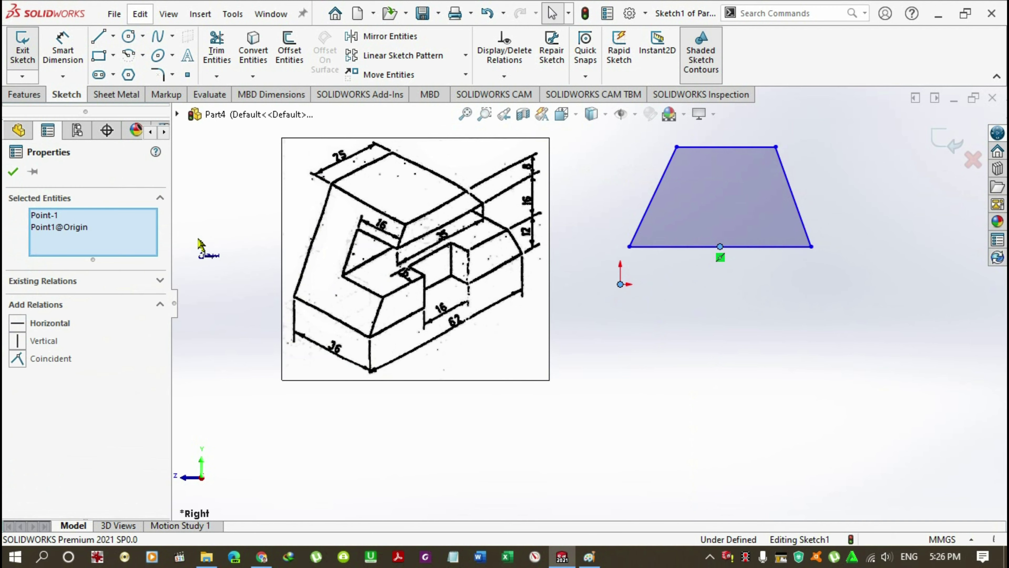
click(20, 358)
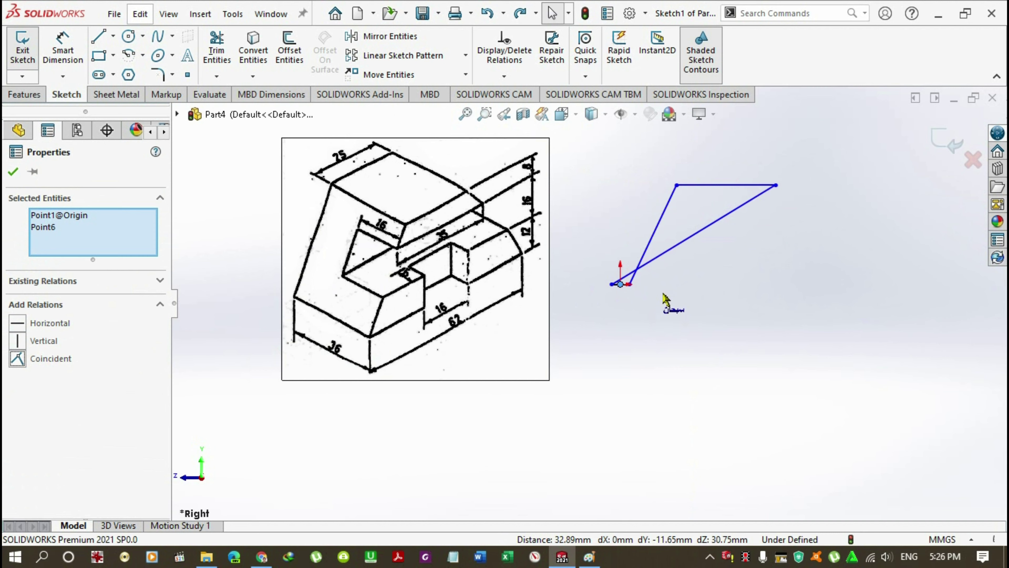
key(Escape)
Step: Reshape the trapezoid corners and move the reference picture further left
drag(677, 185, 602, 187)
drag(628, 284, 691, 280)
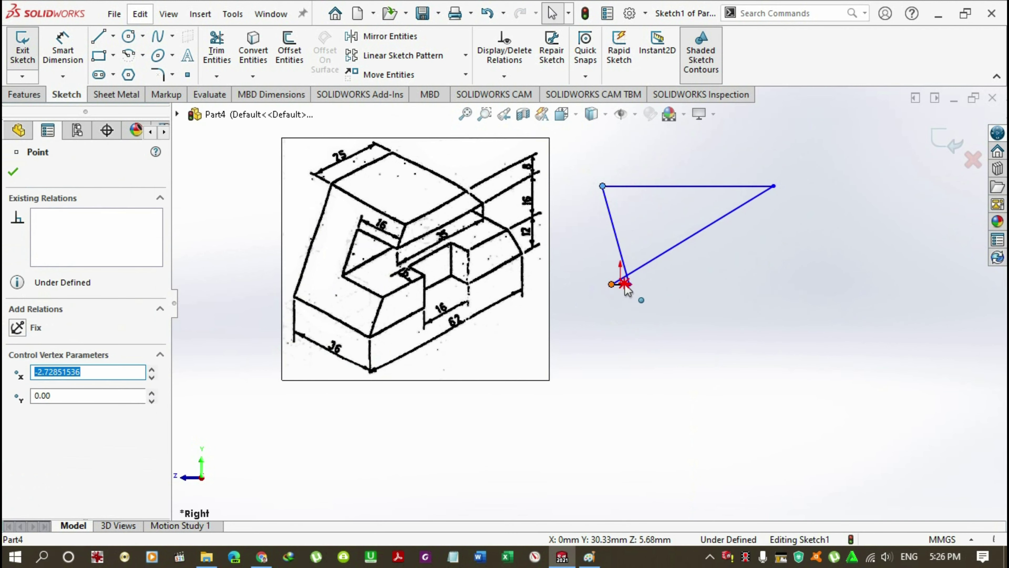
drag(773, 186, 658, 207)
key(Escape)
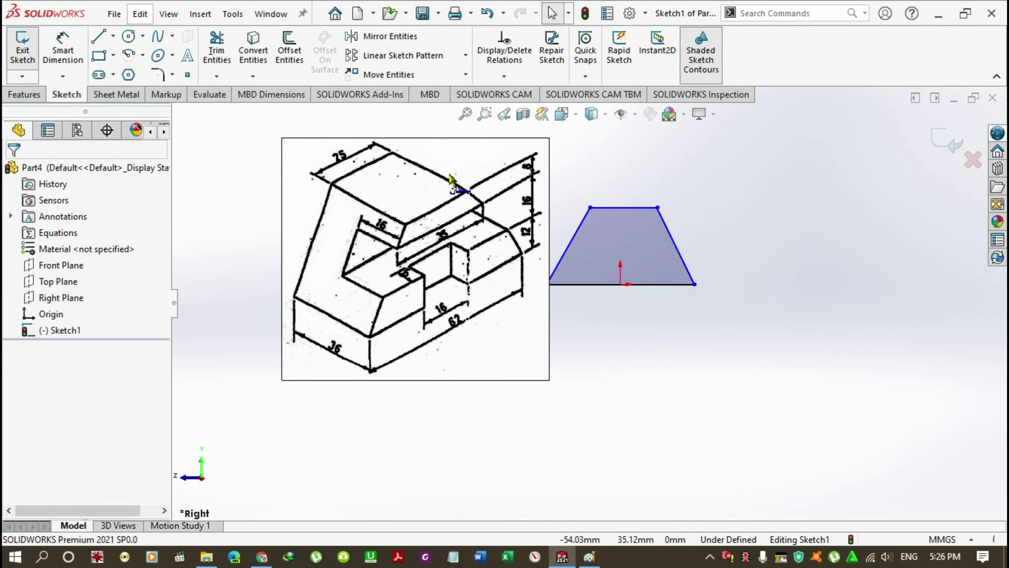
drag(445, 180, 367, 188)
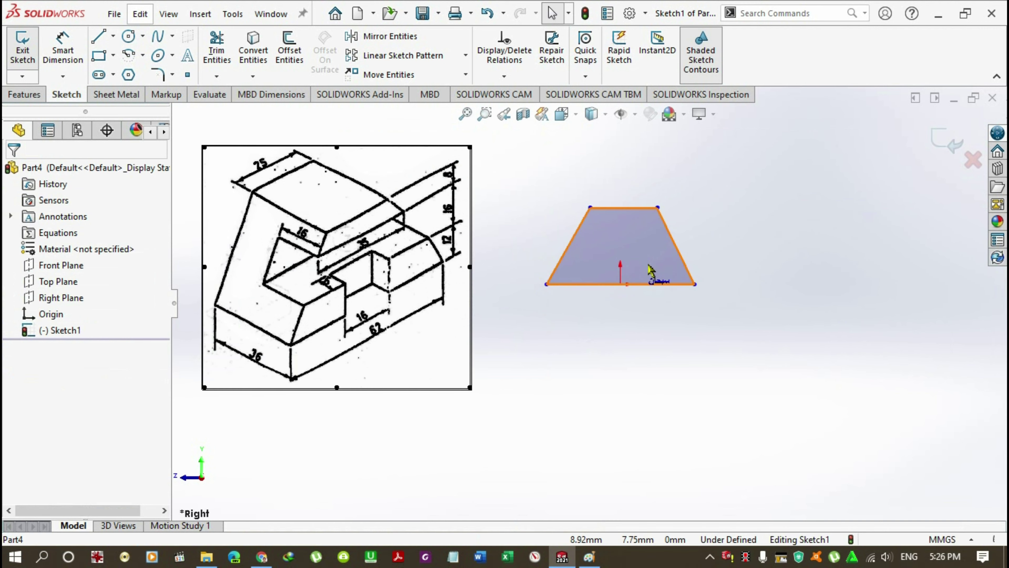
scroll(628, 284, down, 1)
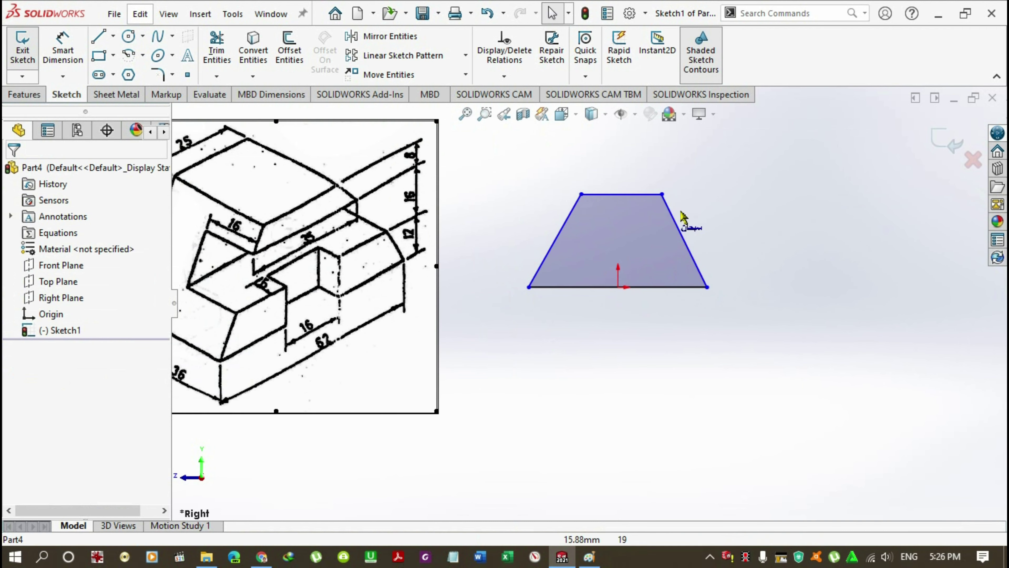
Step: Make the two slanted sides of the trapezoid equal in length
click(559, 229)
ctrl+click(685, 238)
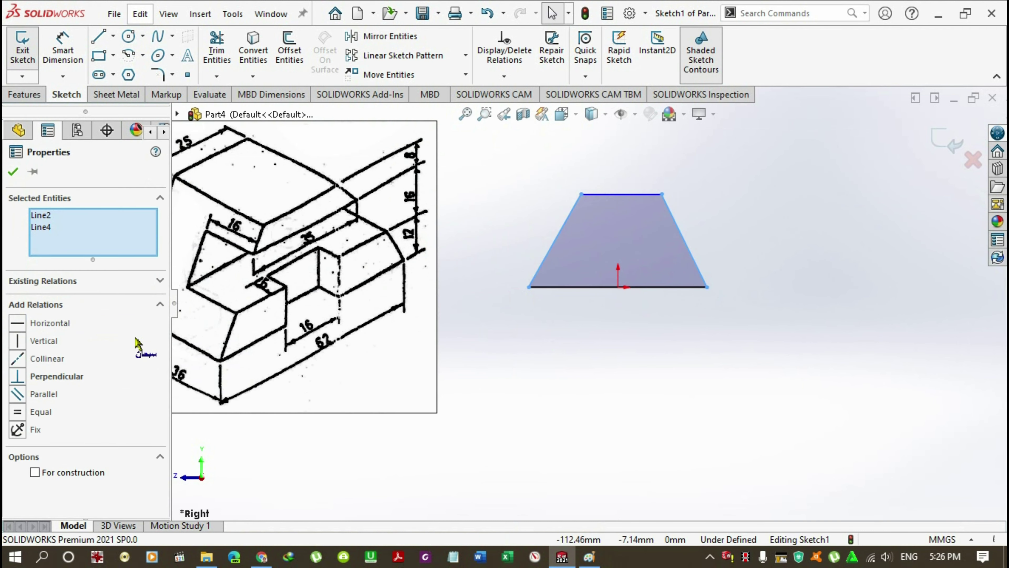
click(38, 412)
click(516, 397)
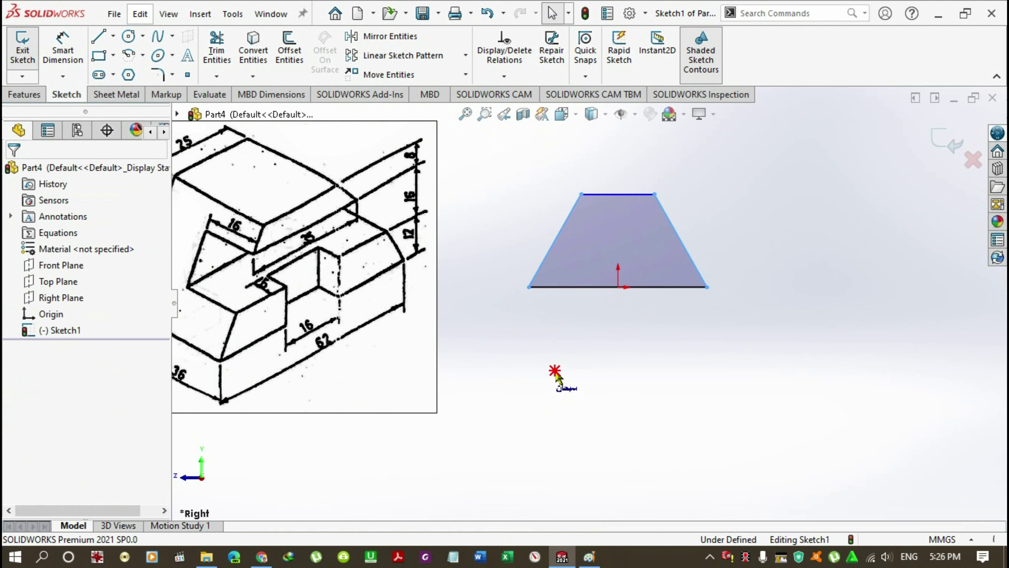
scroll(562, 362, up, 2)
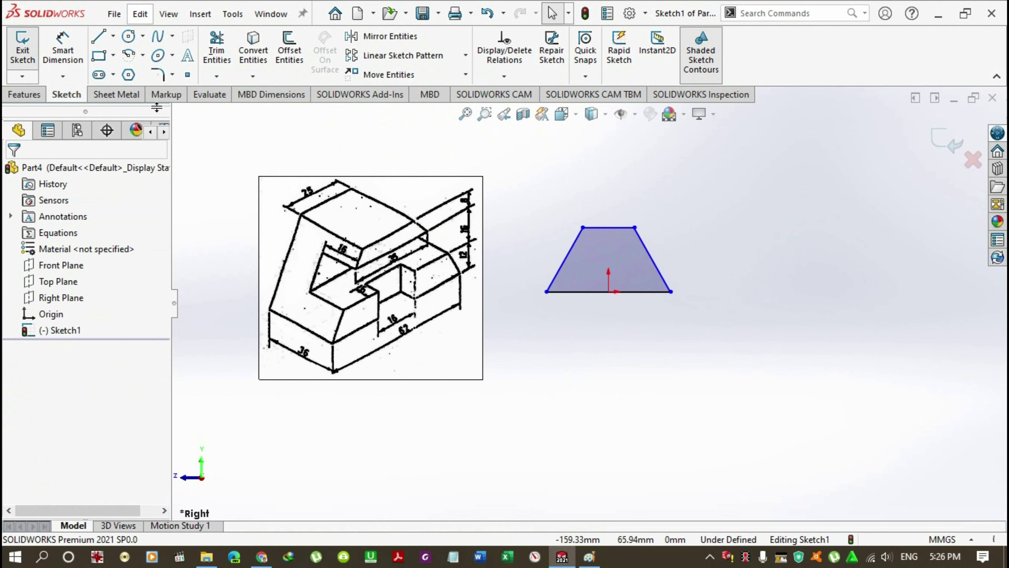
scroll(341, 315, down, 1)
Step: Dimension the trapezoid's bottom edge to 62 mm
click(63, 48)
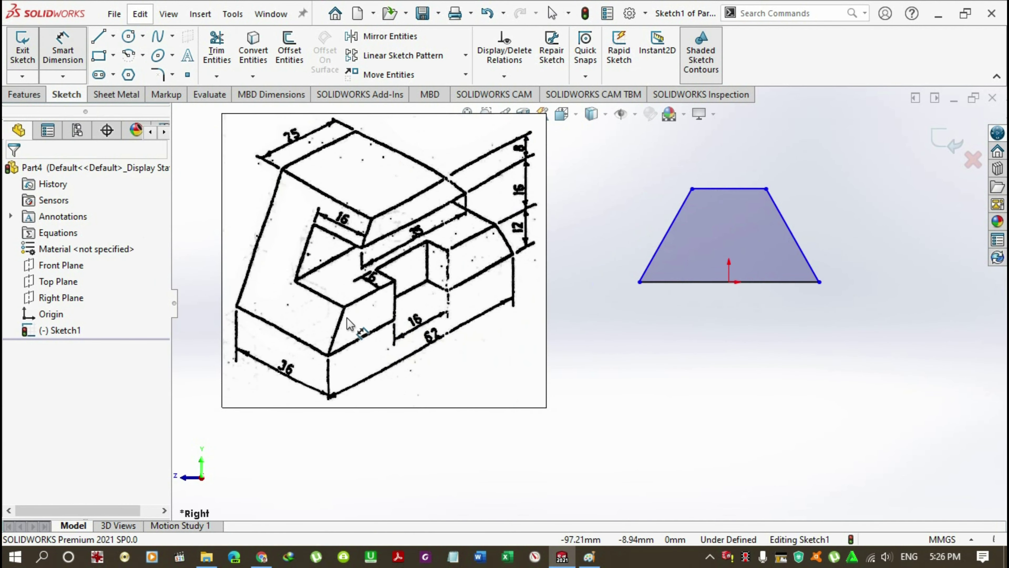
scroll(397, 326, down, 1)
scroll(470, 341, down, 1)
scroll(564, 322, up, 2)
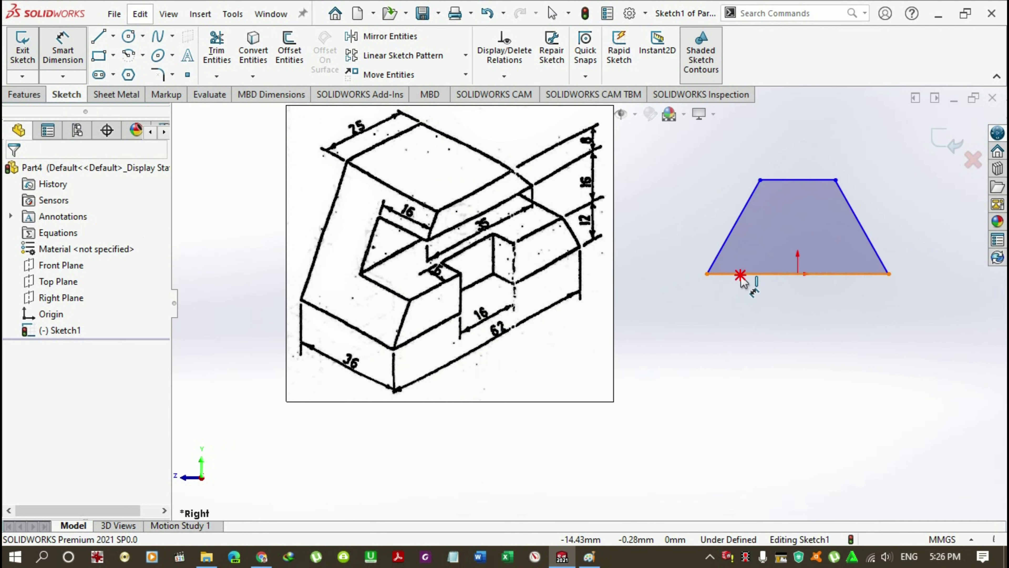
click(740, 316)
click(740, 318)
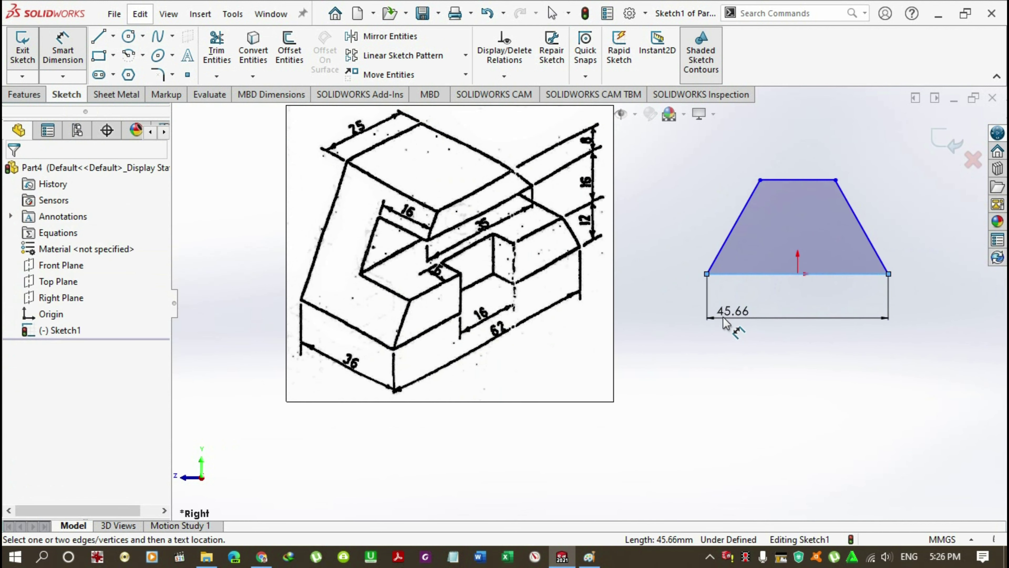
text(62)
key(Return)
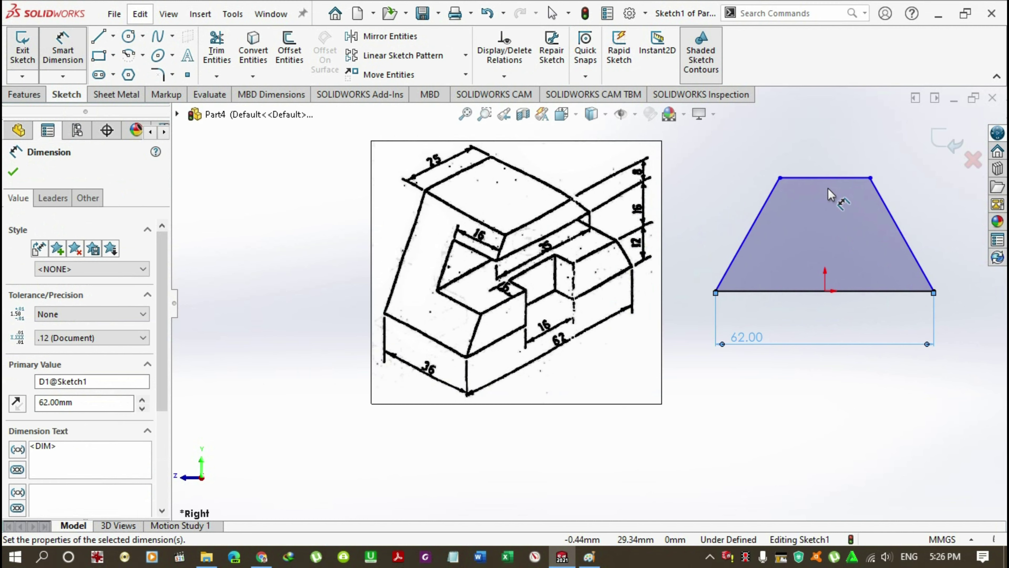
Step: Dimension the trapezoid height to 36 mm and its top edge to 25 mm
click(833, 179)
click(864, 292)
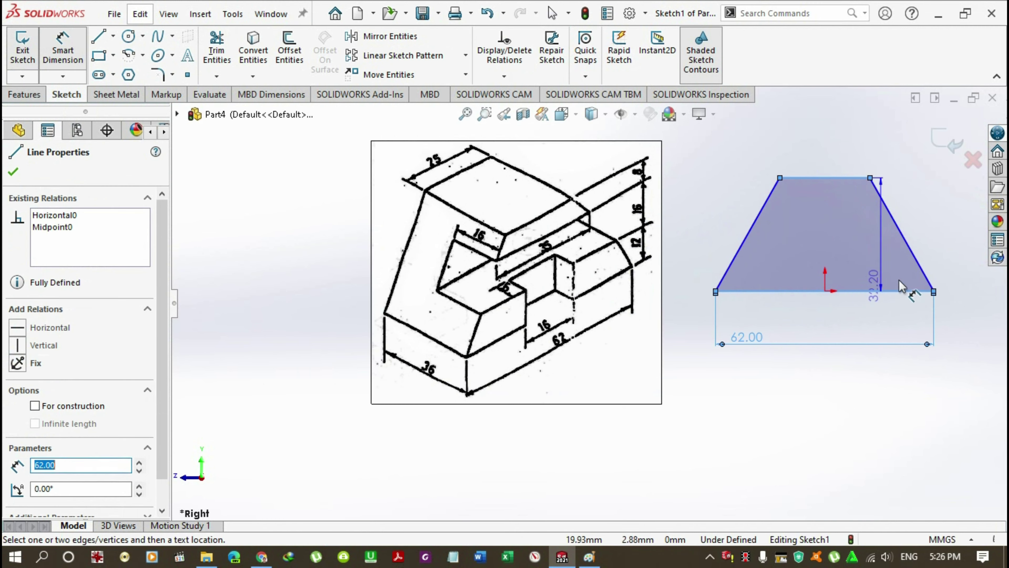
click(965, 271)
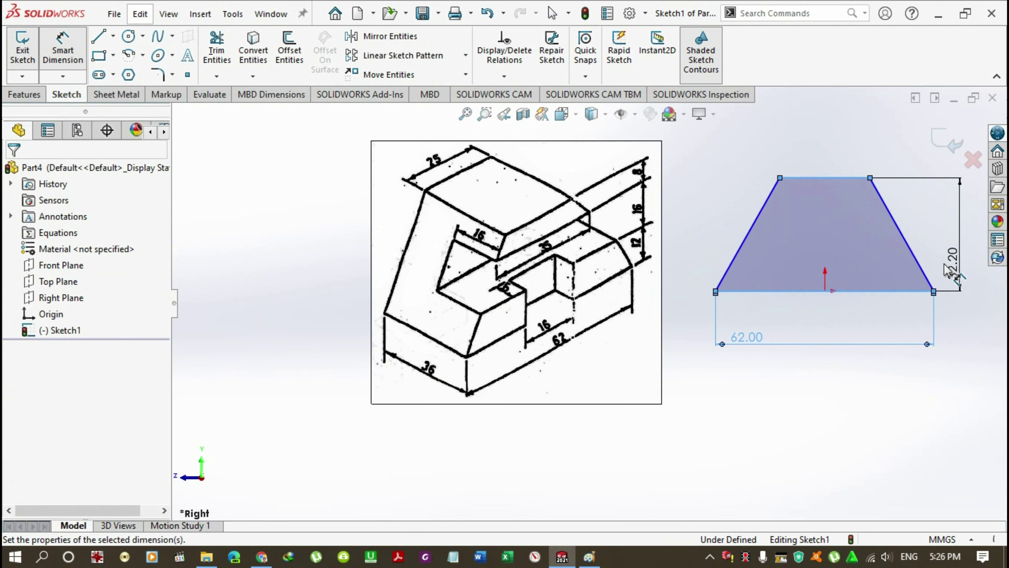
text(12+)
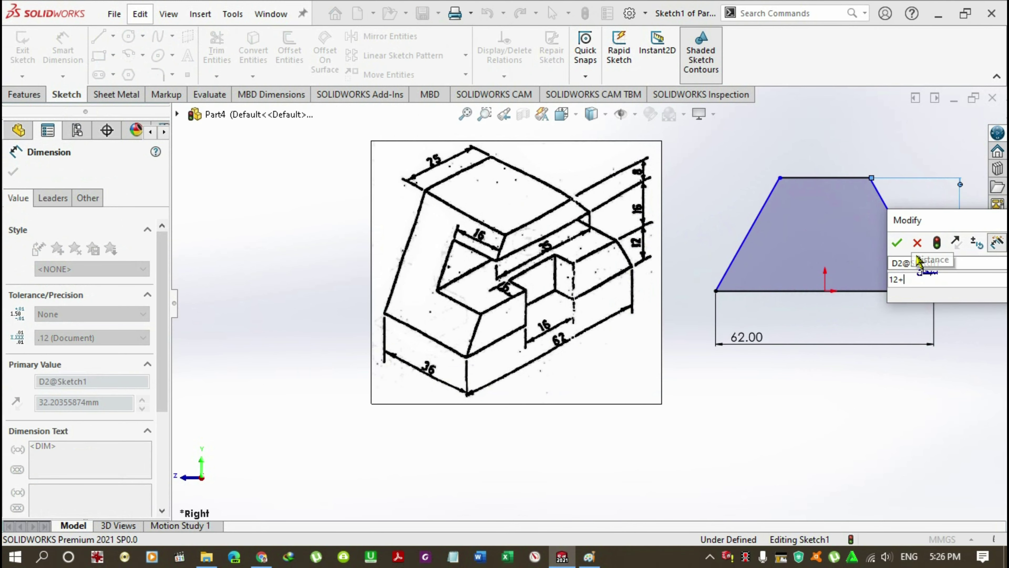
text(16+8)
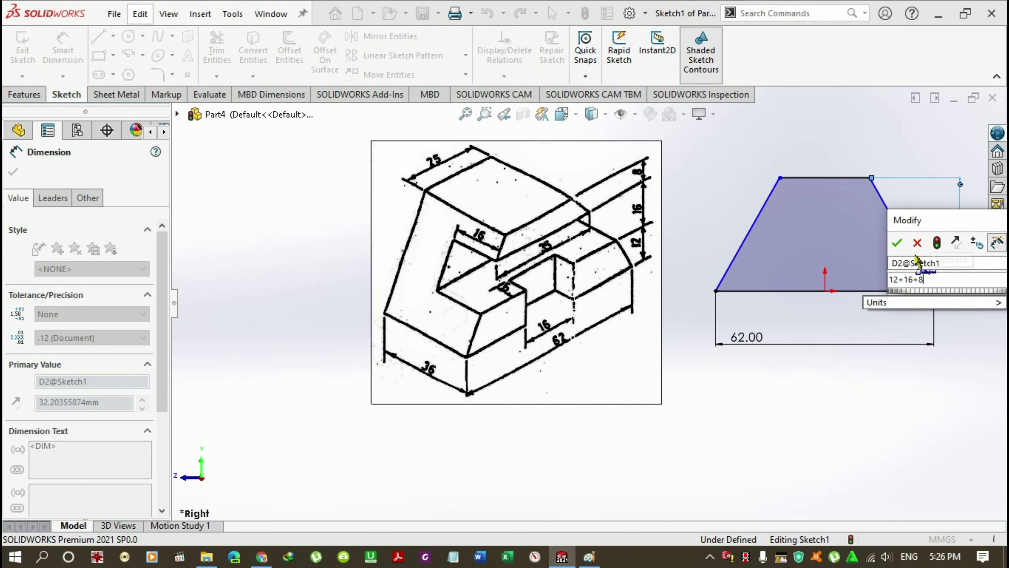
click(917, 242)
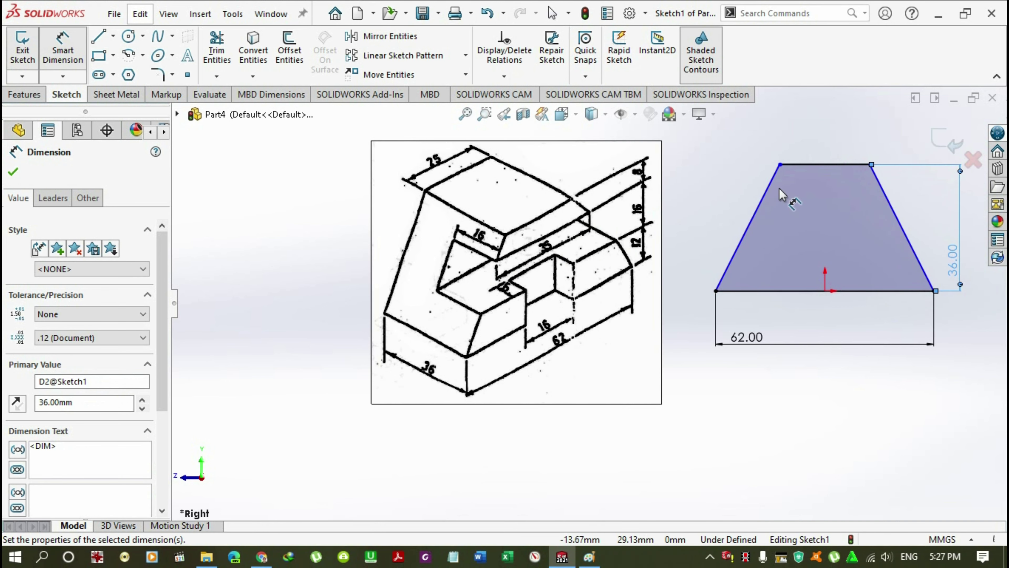
click(827, 167)
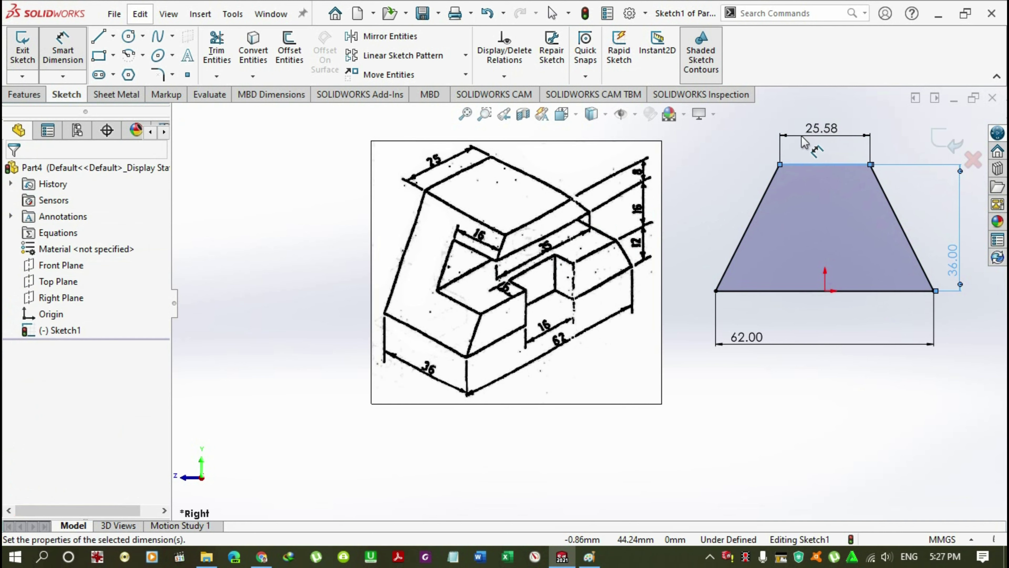
click(803, 139)
text(25)
key(Return)
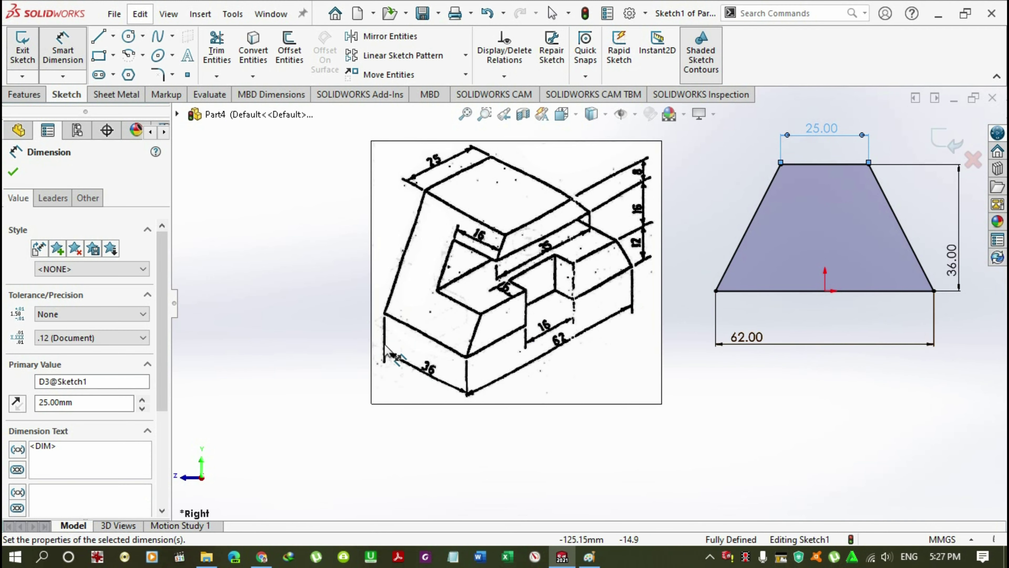
Step: Exit the sketch and extrude the trapezoid into a solid block
click(38, 94)
click(28, 48)
click(14, 171)
Step: Clear the selection and start a rectangle sketch on the Front Plane
click(821, 377)
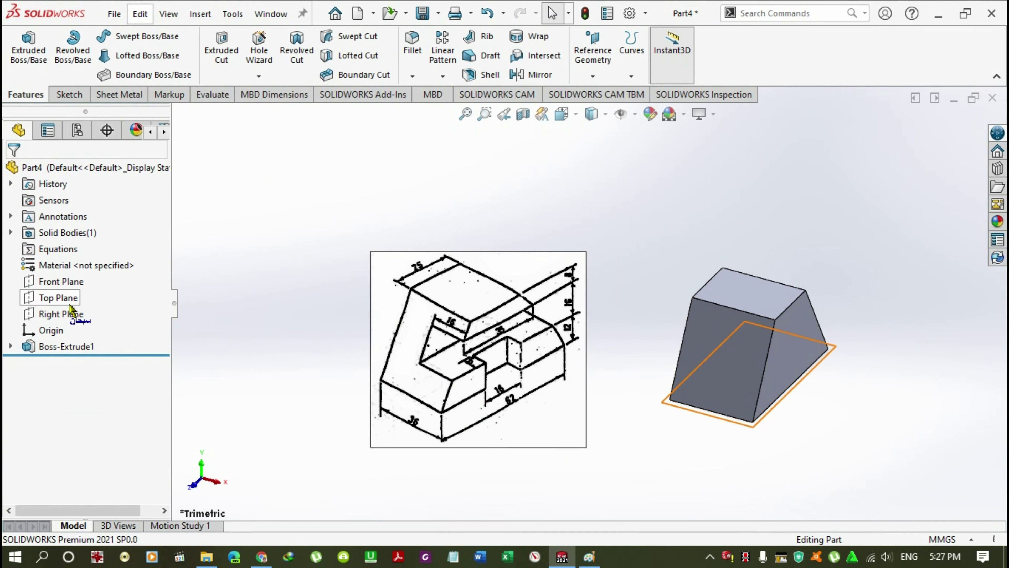
click(66, 290)
click(98, 55)
Step: Draw the slot rectangle across the block on the Front Plane and begin dimensioning it
scroll(807, 244, down, 1)
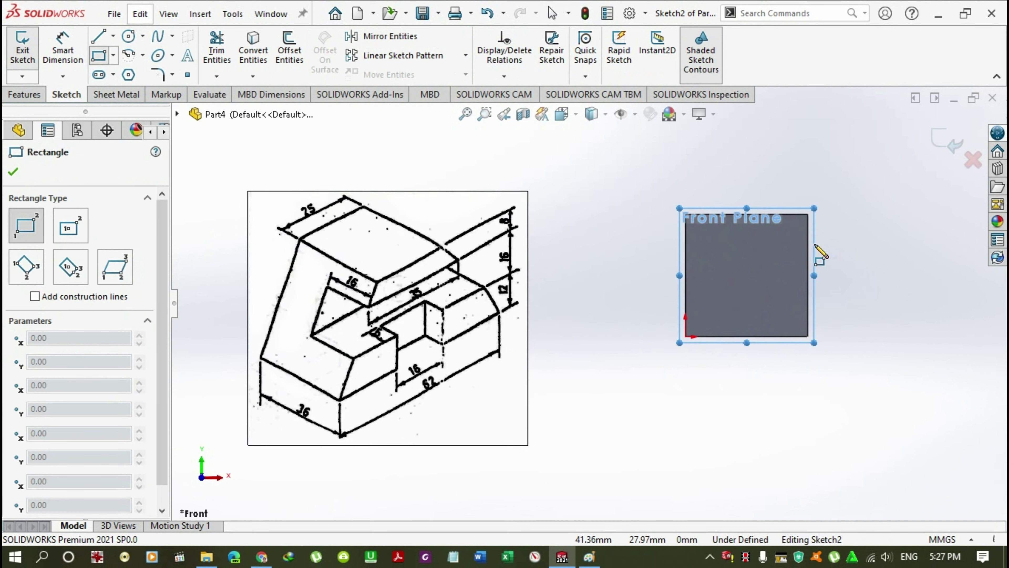
scroll(806, 244, down, 1)
click(794, 238)
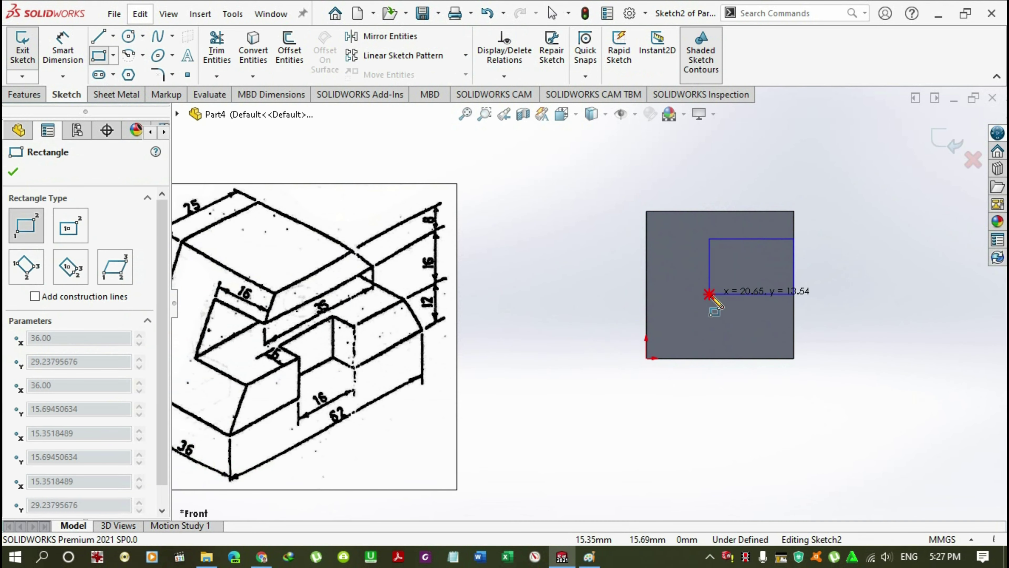
click(710, 293)
click(51, 55)
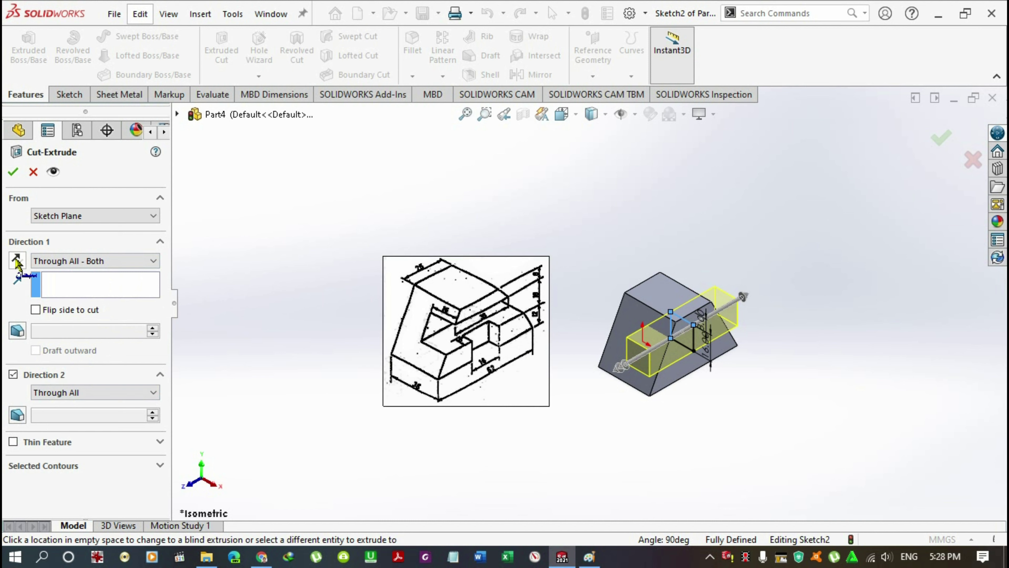
Step: Apply the extruded cut Through All in both directions, then delete the reference picture
click(60, 261)
click(68, 287)
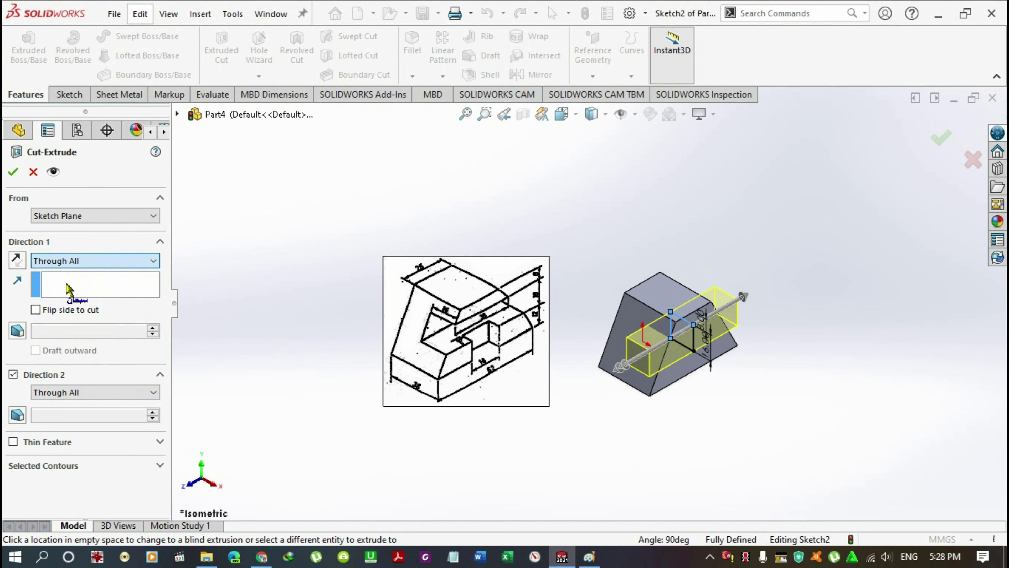
click(14, 375)
click(14, 375)
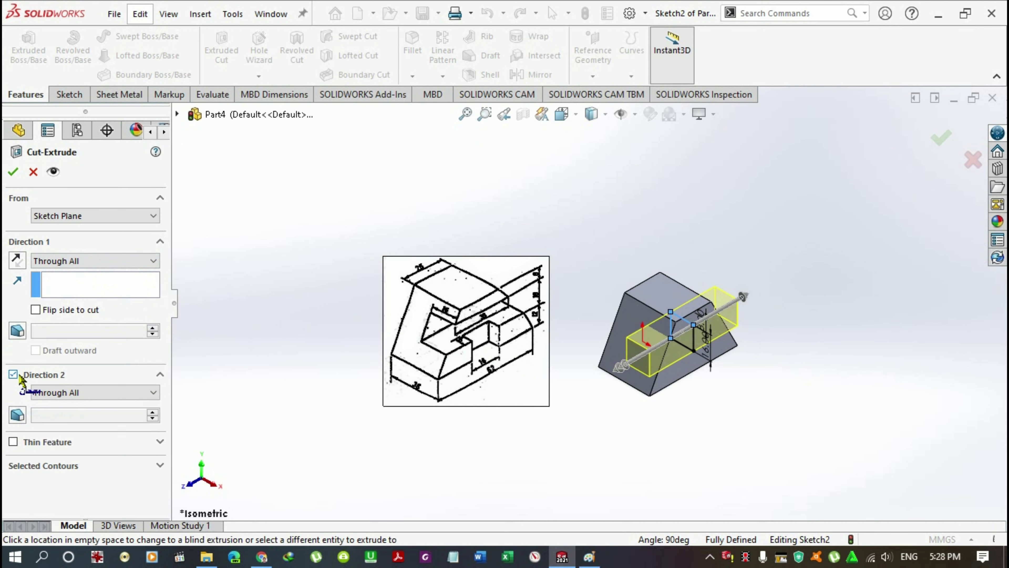
click(83, 263)
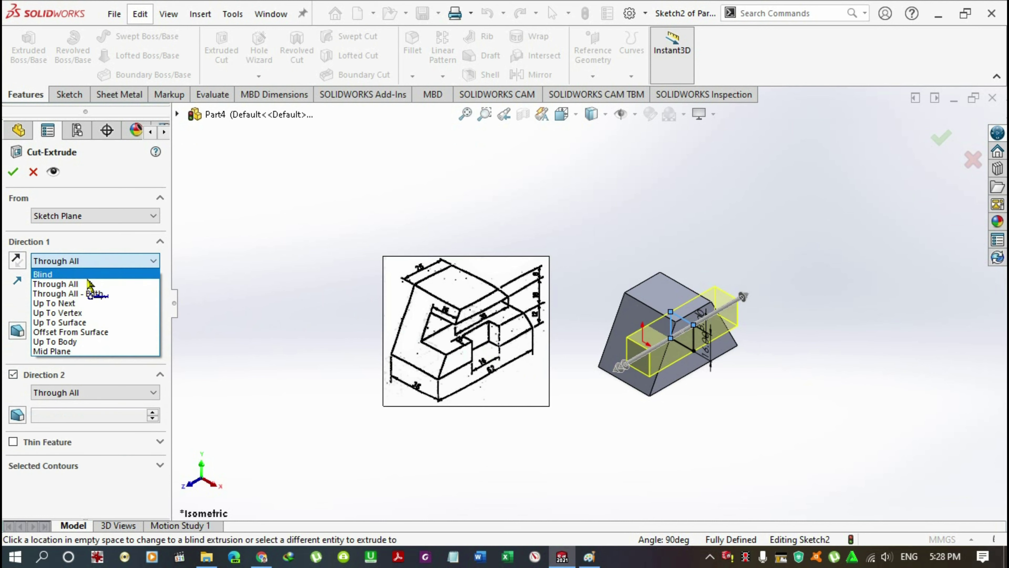
click(90, 294)
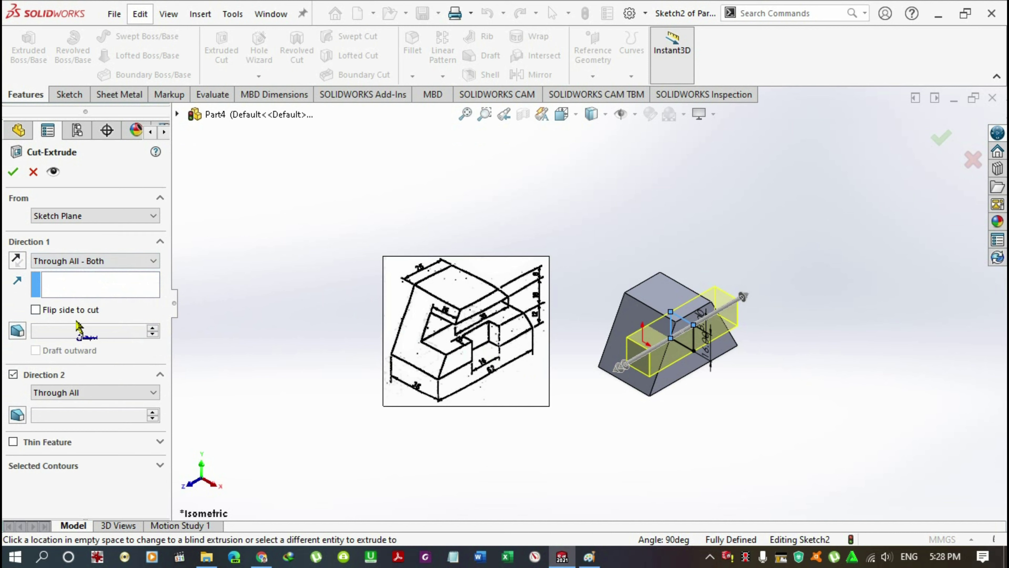
click(12, 173)
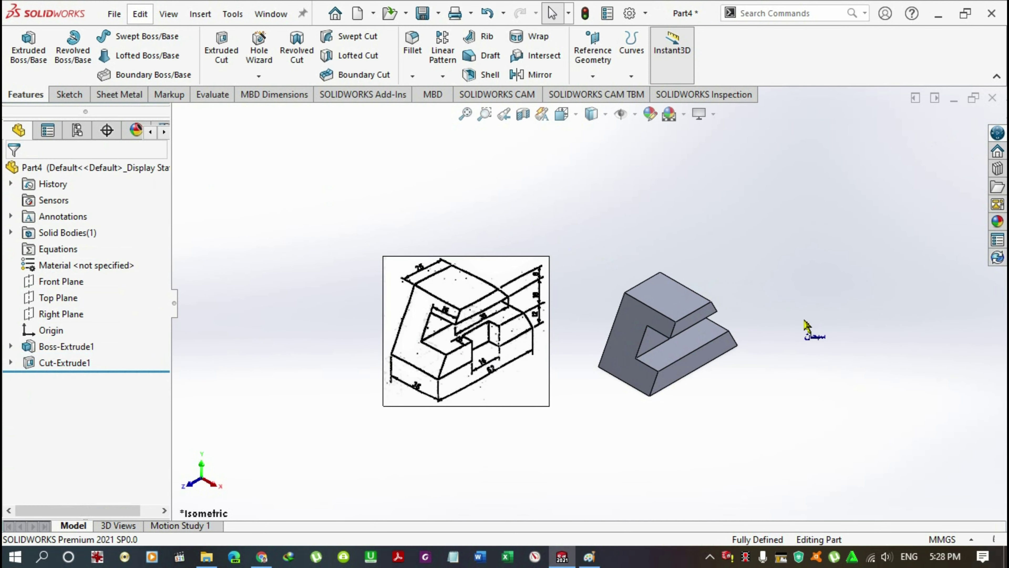
key(Delete)
Step: Confirm deleting the reference picture and show the part in isometric view
click(594, 206)
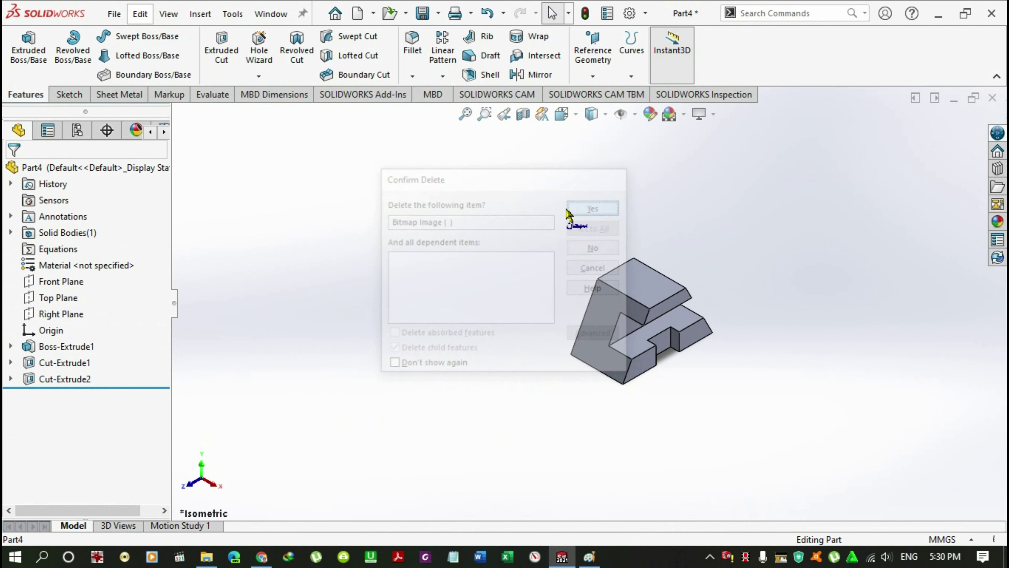
click(573, 118)
click(561, 114)
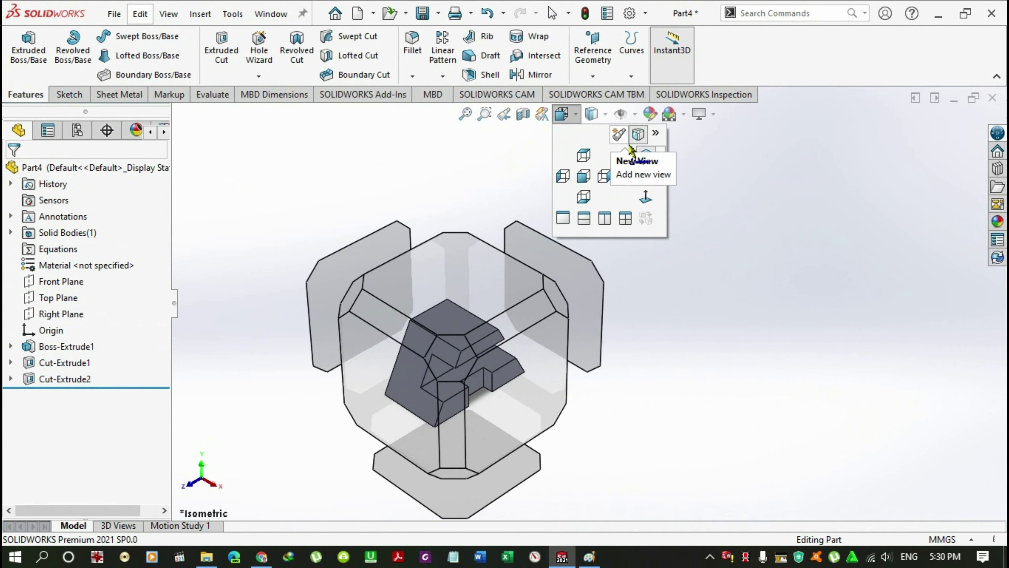
click(637, 135)
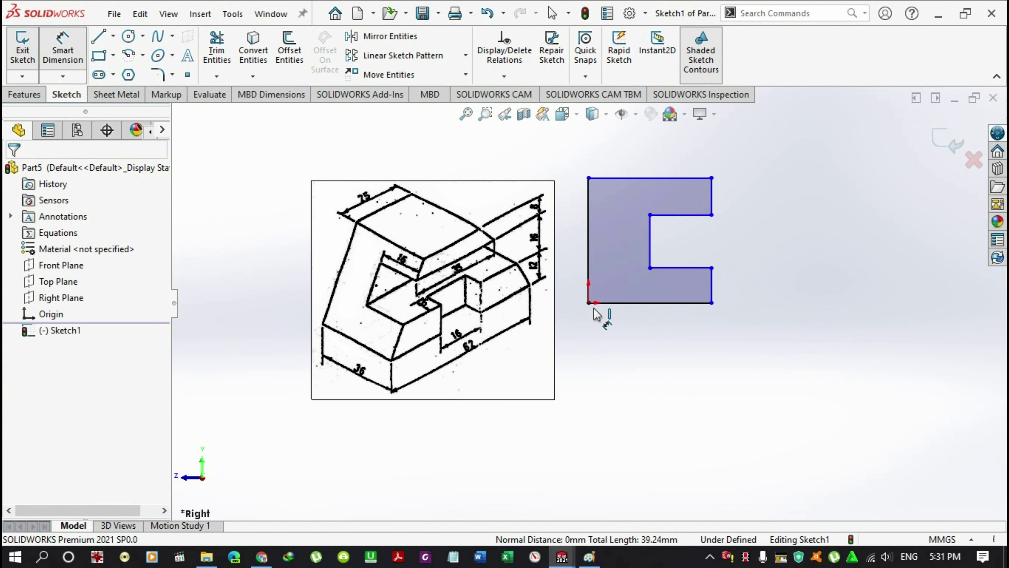
Step: Dimension the C-profile's bottom edge to 36 mm
click(619, 303)
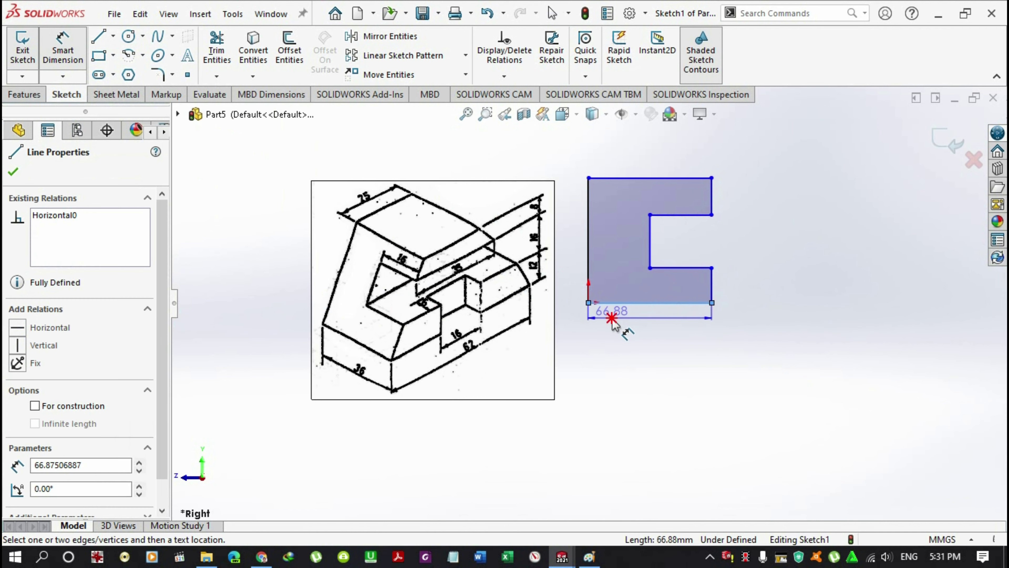
click(588, 312)
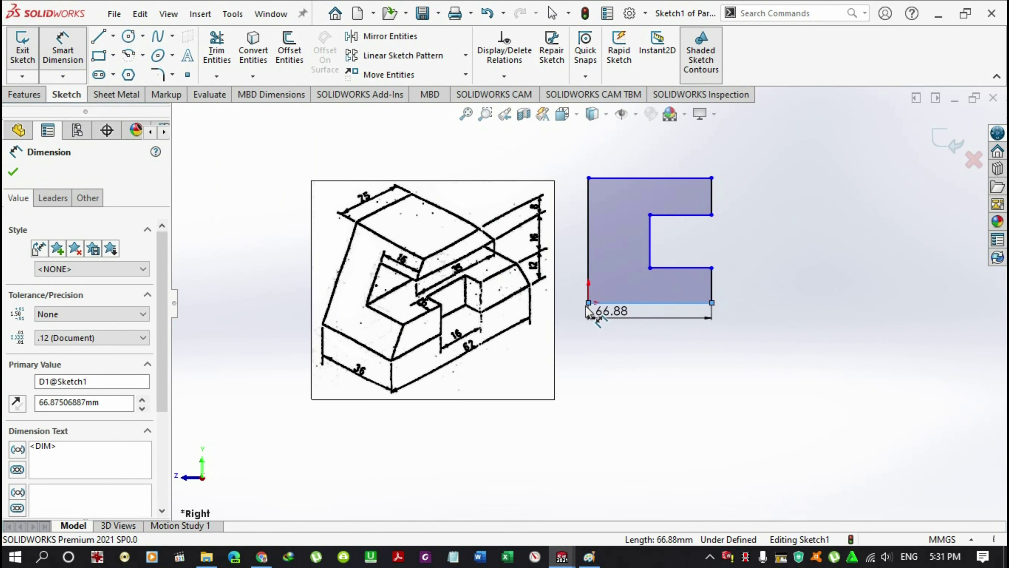
text(36)
scroll(588, 314, down, 3)
key(Return)
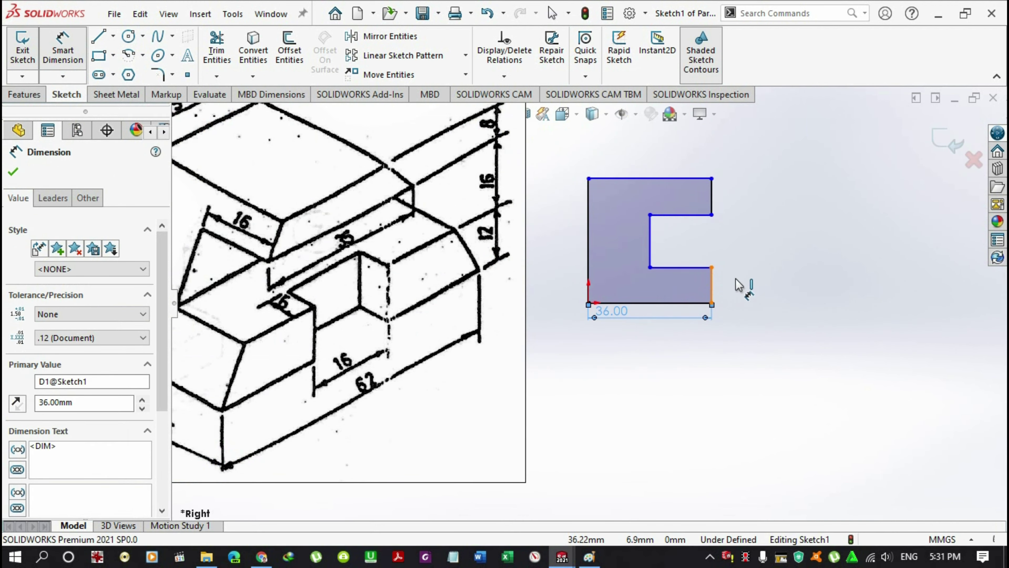
Step: Dimension the lower-right leg to 12 mm and place the slot depth dimension
click(712, 285)
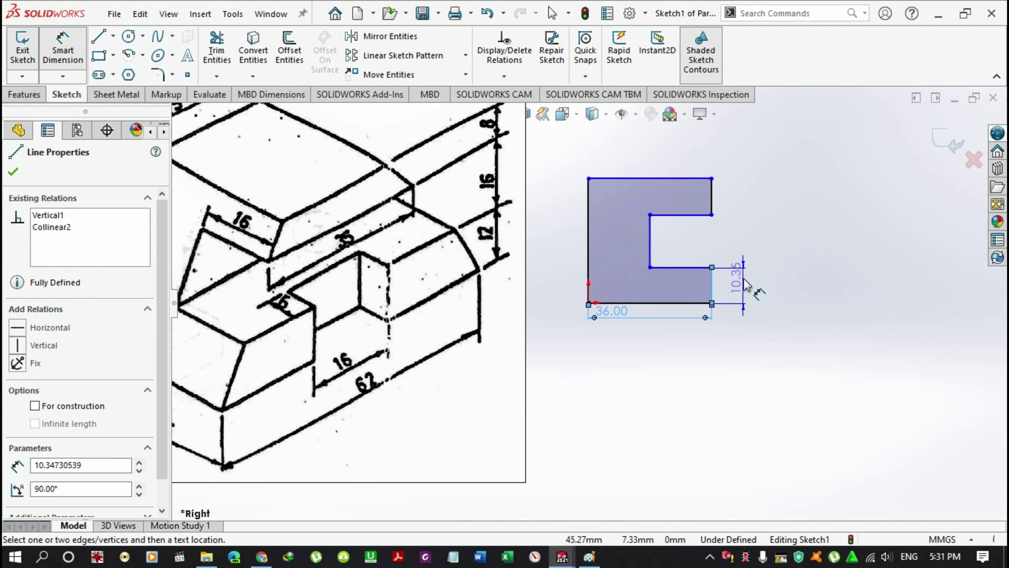
click(719, 285)
key(Return)
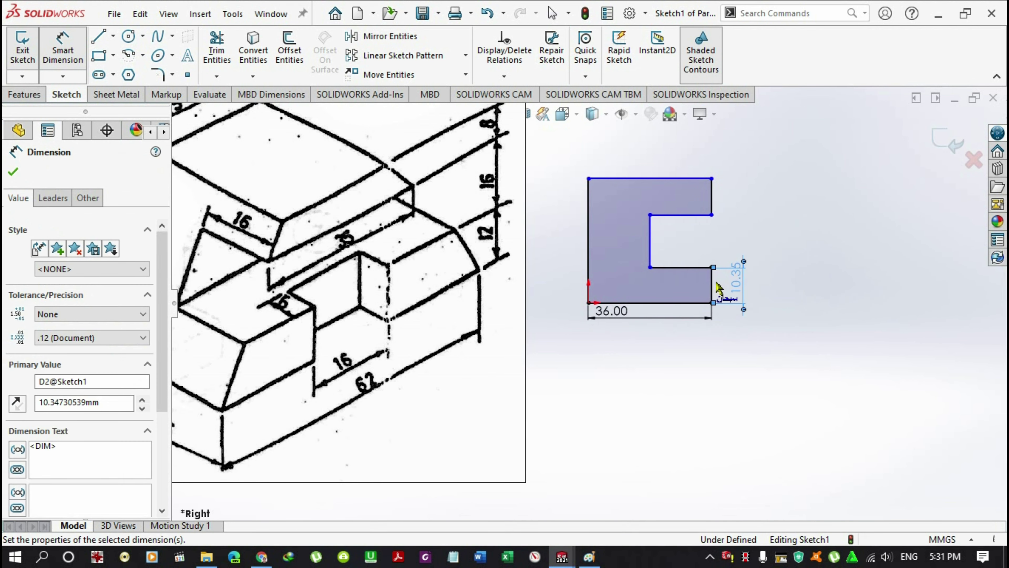
click(651, 247)
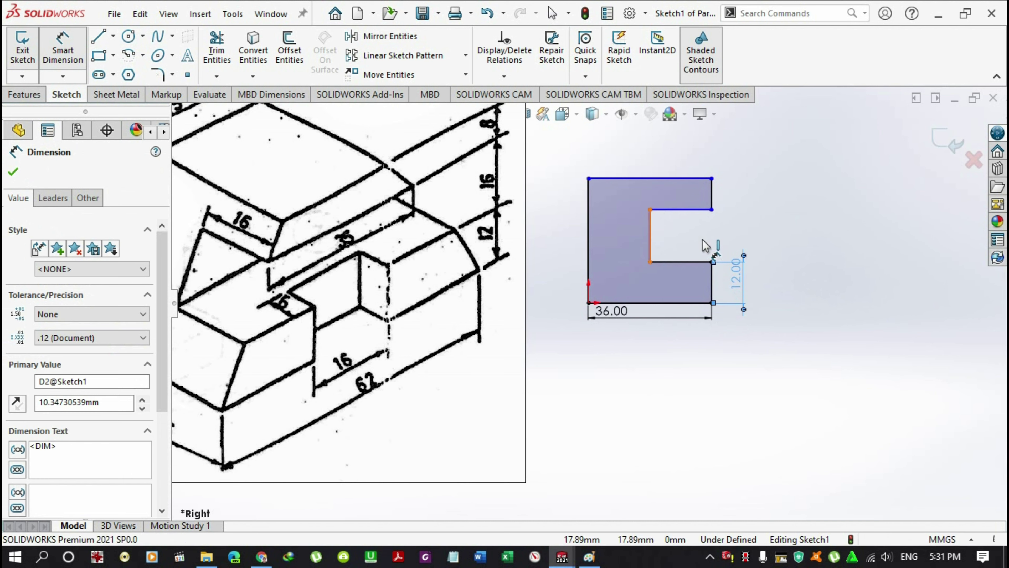
click(771, 234)
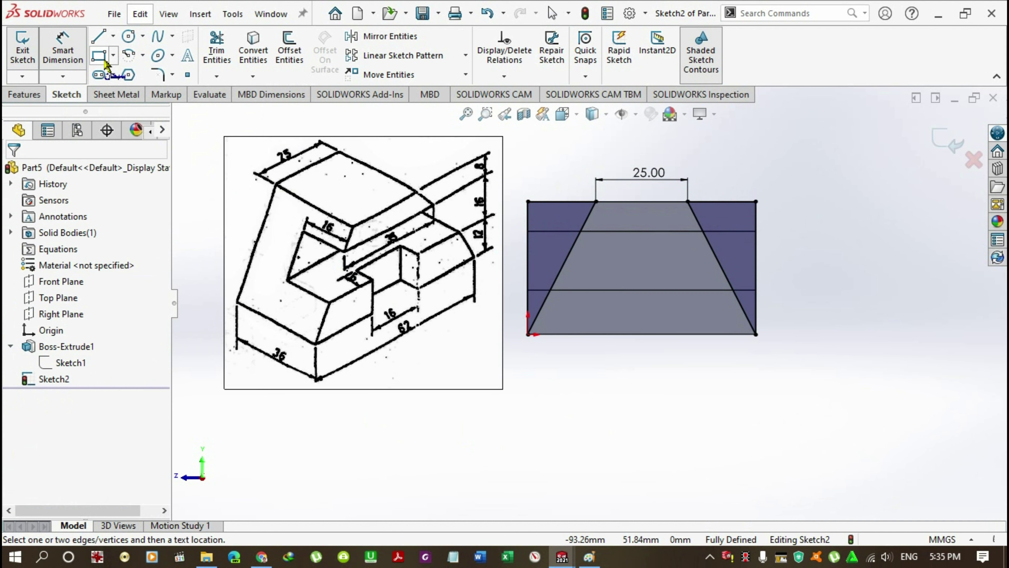
Step: Draw a corner rectangle from the trapezoid's bottom edge into the profile
click(98, 55)
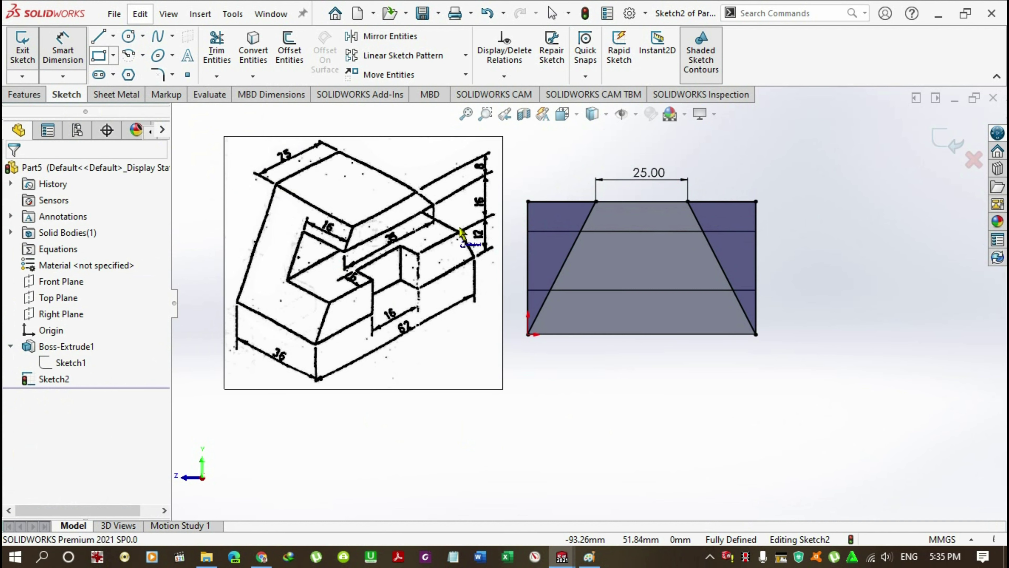
click(614, 334)
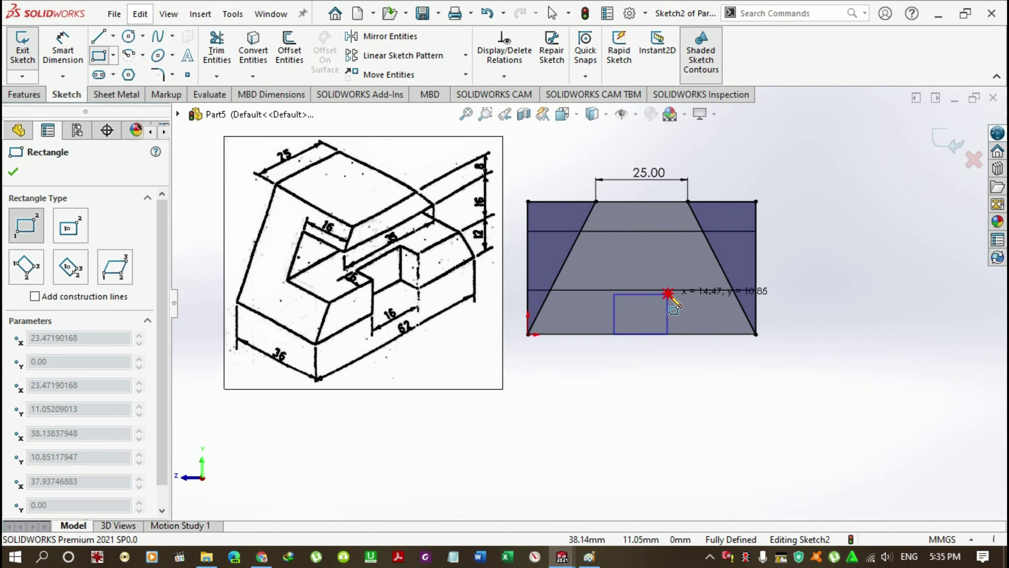
click(677, 290)
key(Escape)
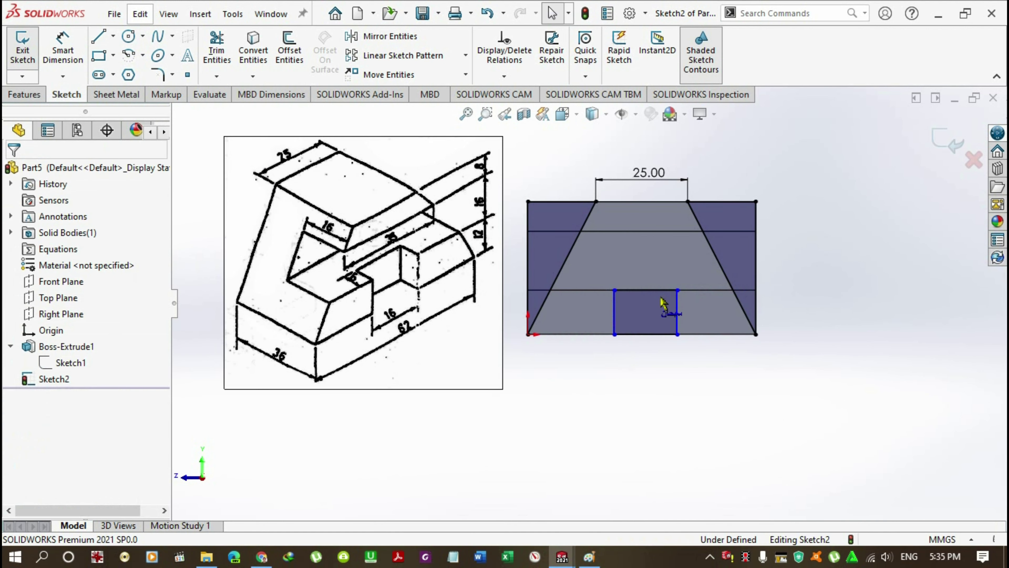
Step: Centre the rectangle by making its midpoint vertical with the bottom edge's midpoint
click(642, 231)
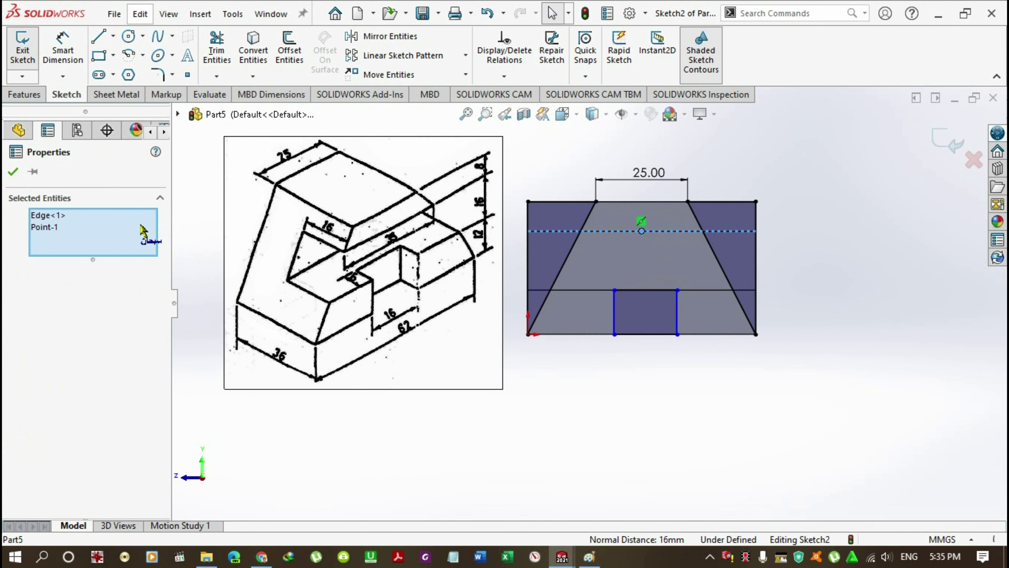
click(45, 217)
right_click(44, 221)
click(60, 249)
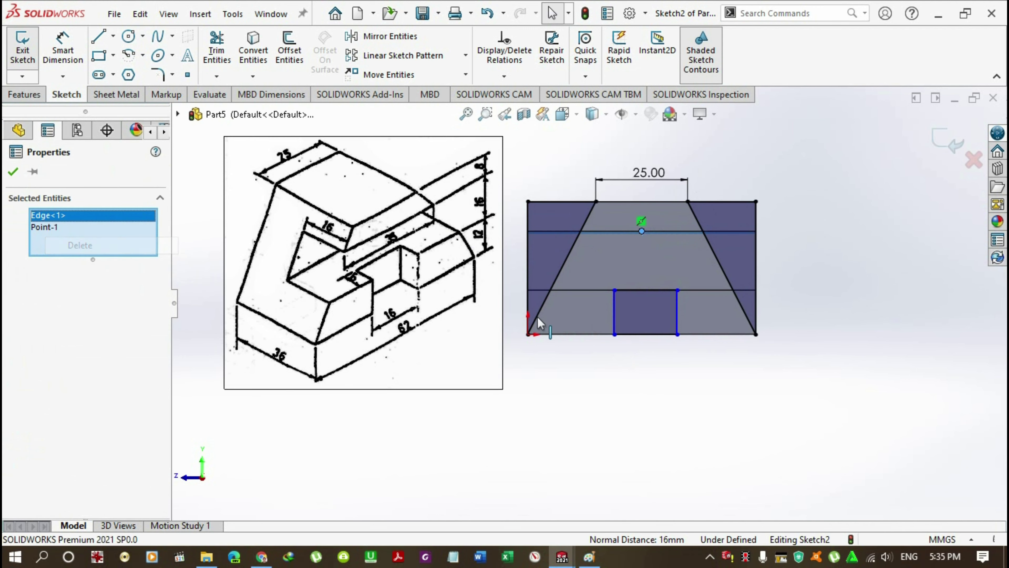
click(645, 291)
ctrl+click(645, 290)
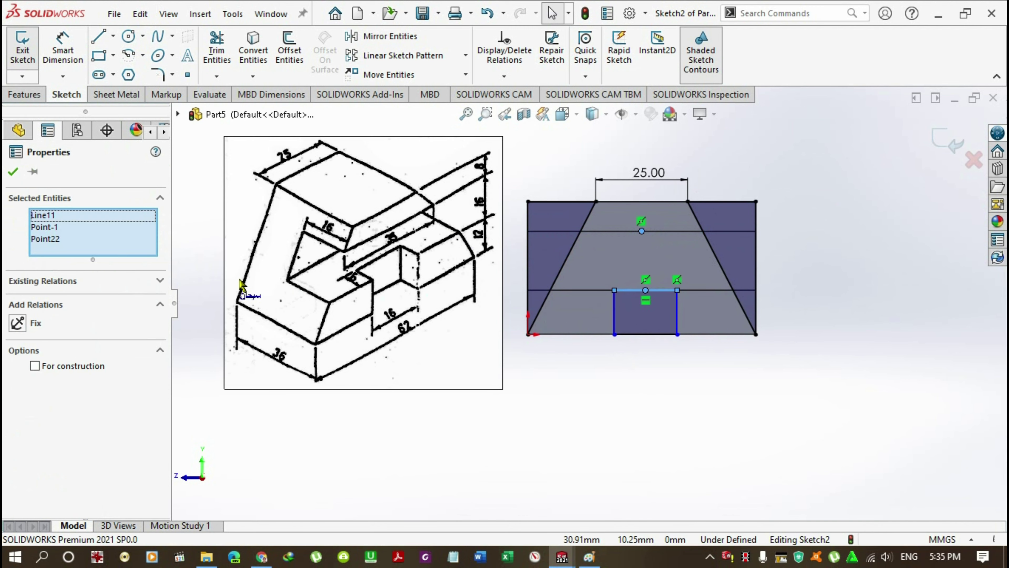
right_click(41, 222)
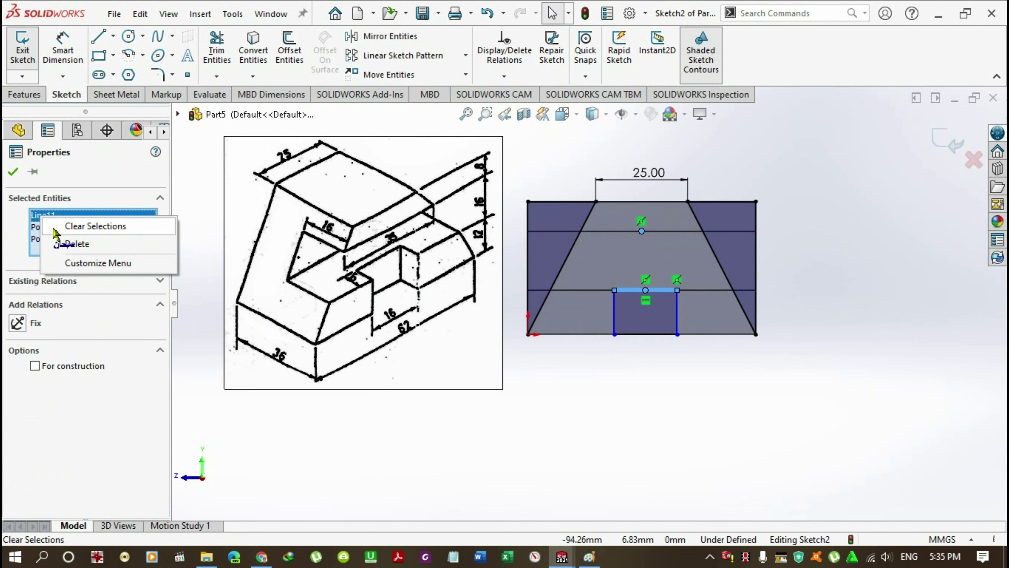
click(70, 244)
click(17, 341)
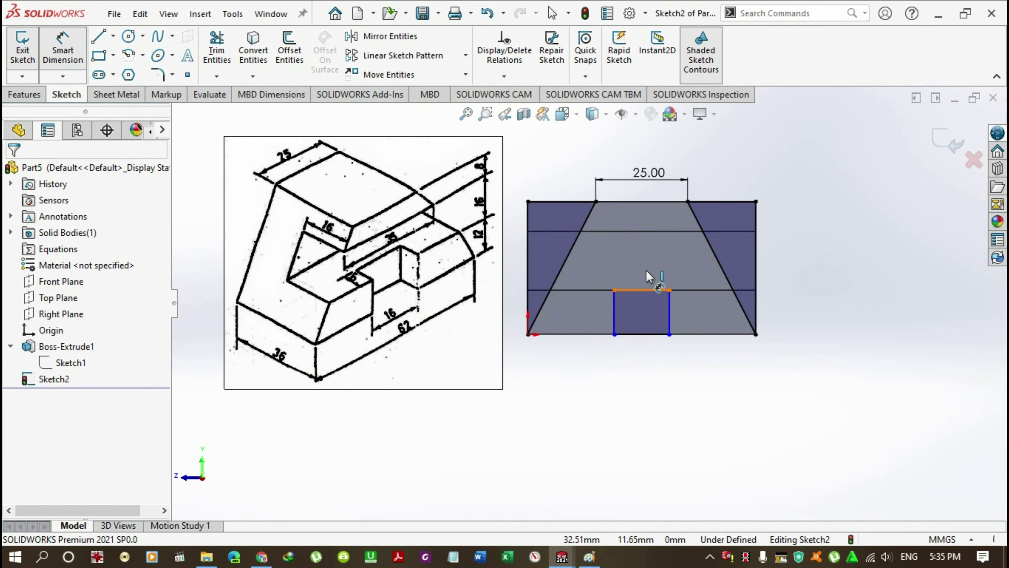
Step: Dimension the rectangle's top edge to 16 mm wide
click(647, 290)
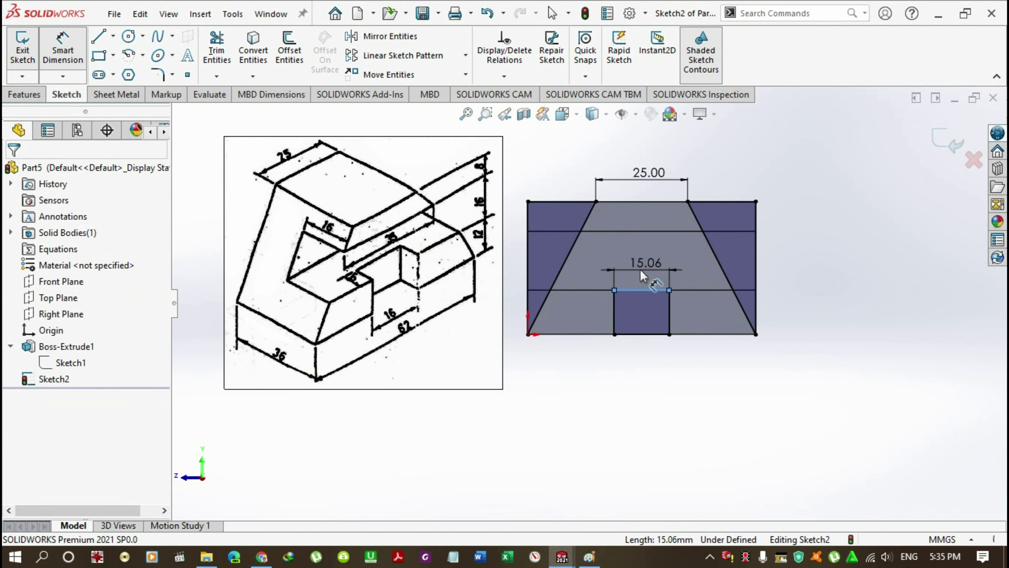
click(643, 275)
text(16)
key(Return)
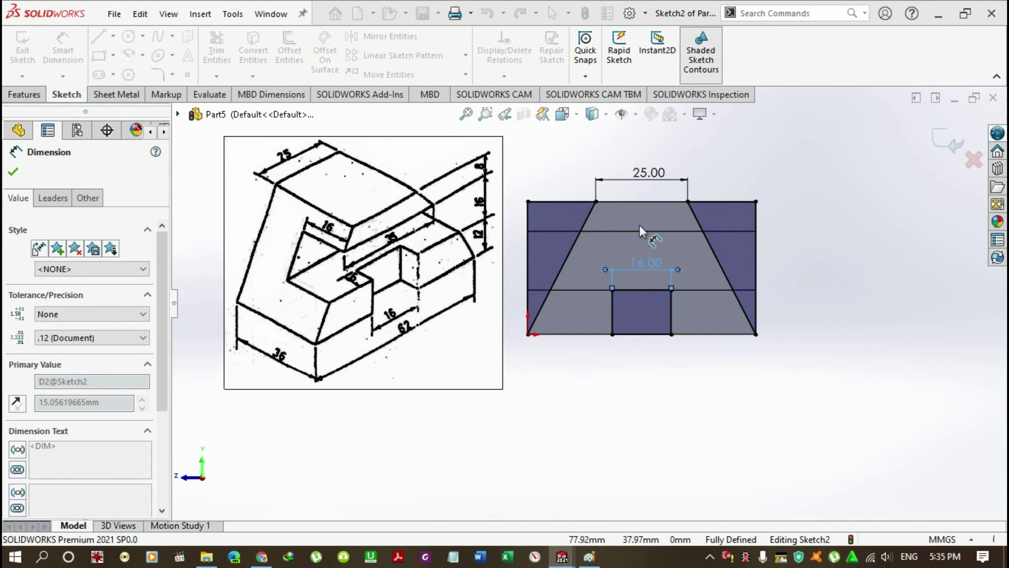
key(Escape)
scroll(588, 301, up, 2)
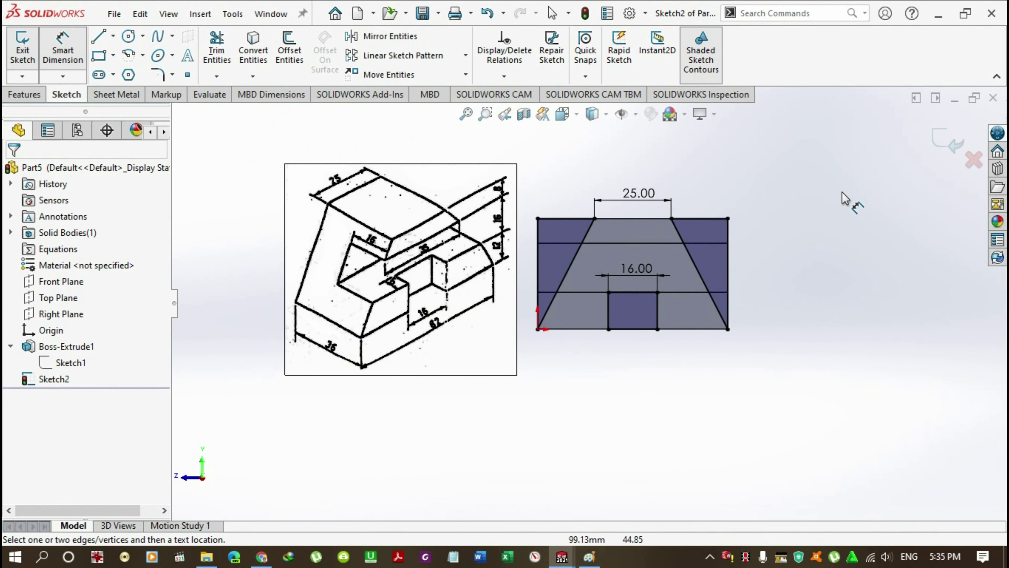
Step: Start an extruded cut from the sketch, selecting the left and right slanted regions as contours
click(22, 94)
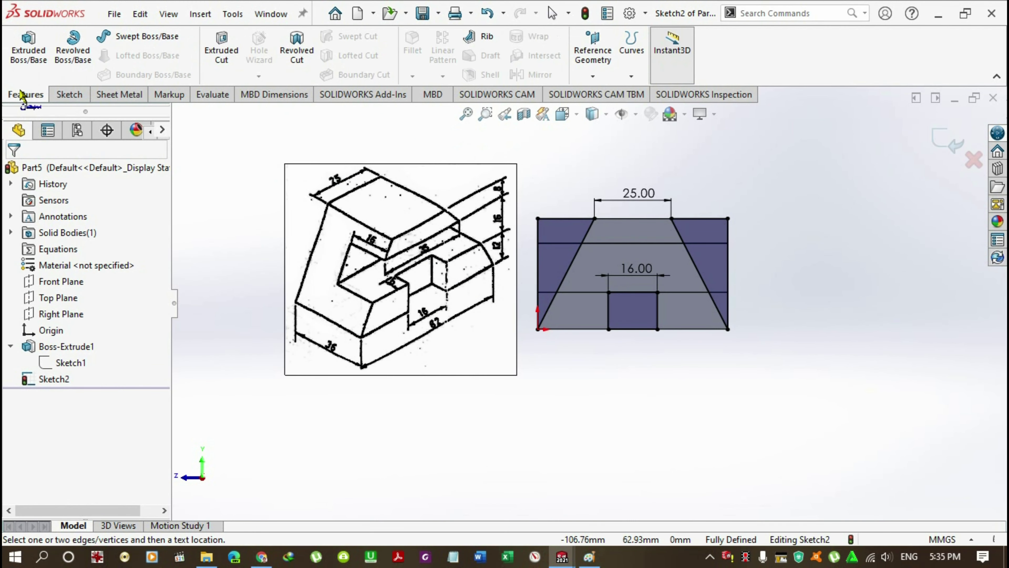
click(222, 46)
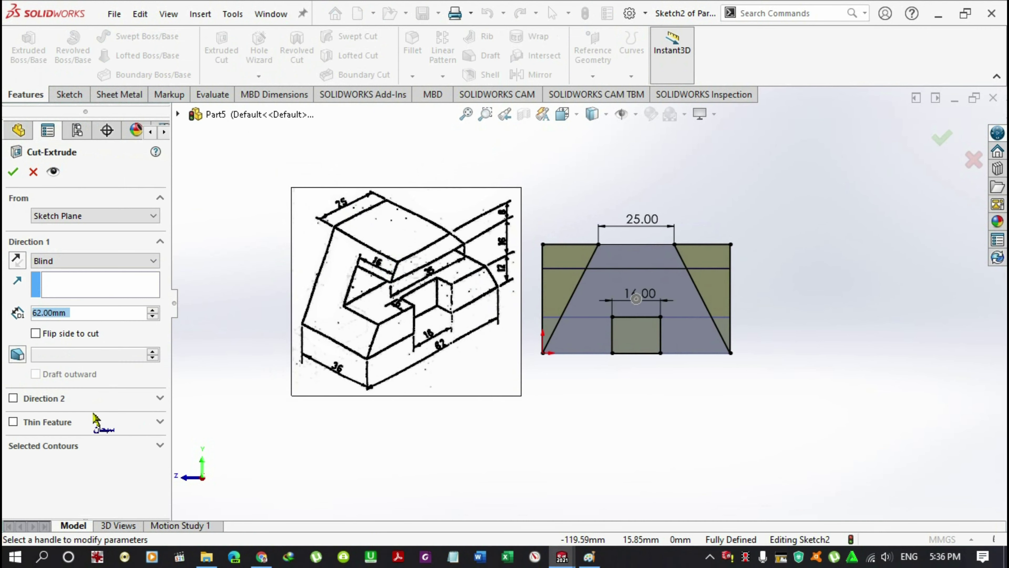
click(80, 446)
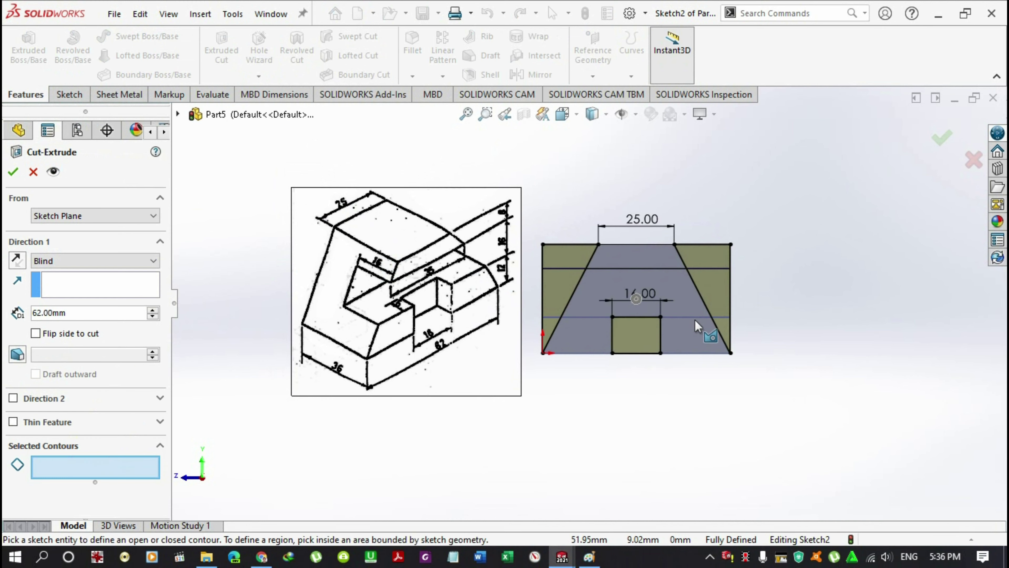
click(567, 265)
click(547, 329)
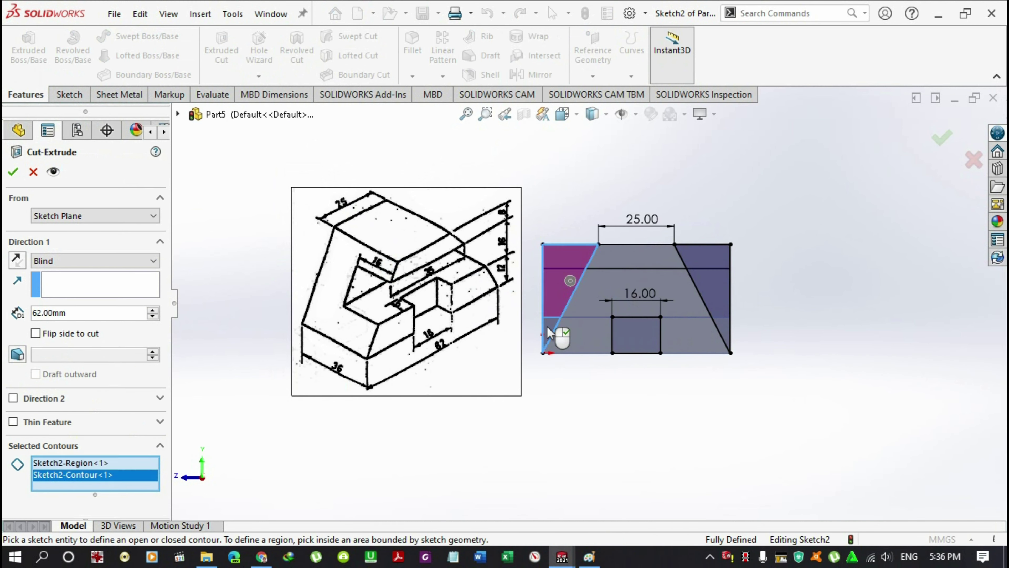
click(713, 296)
click(725, 330)
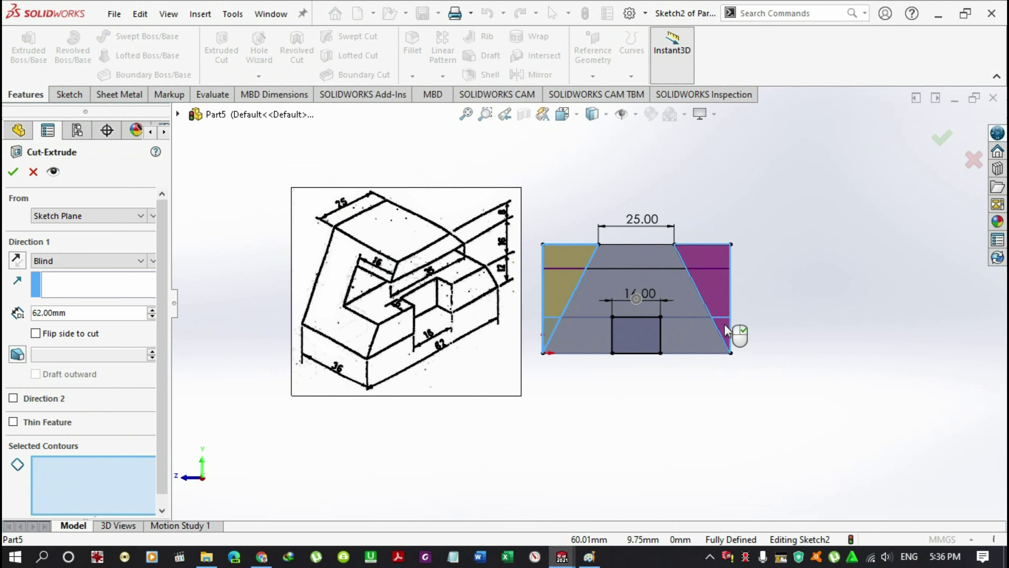
middle_drag(594, 205, 690, 301)
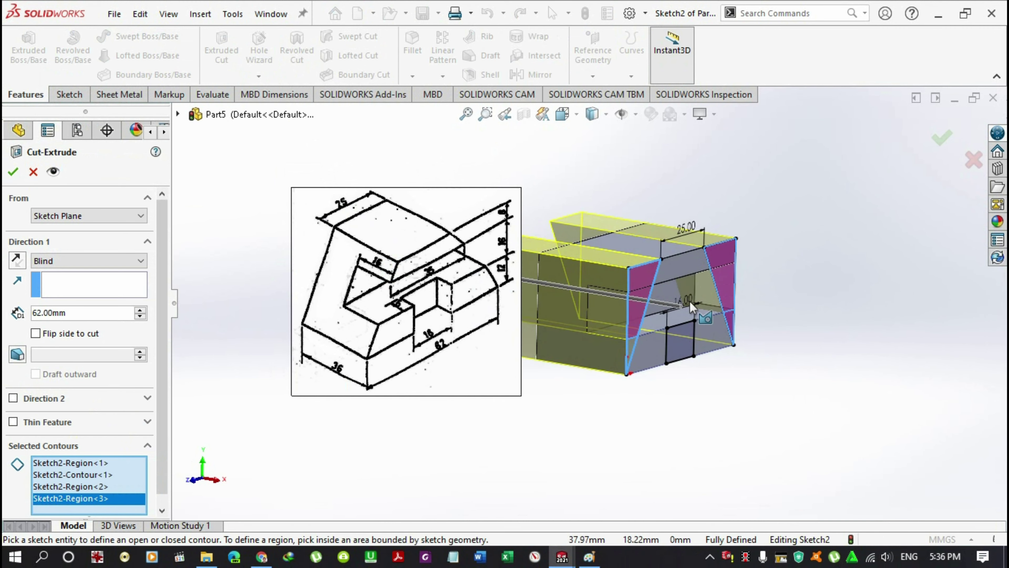
scroll(632, 284, up, 3)
Step: Set the cut's end condition to Through All and confirm Cut-Extrude1
click(67, 265)
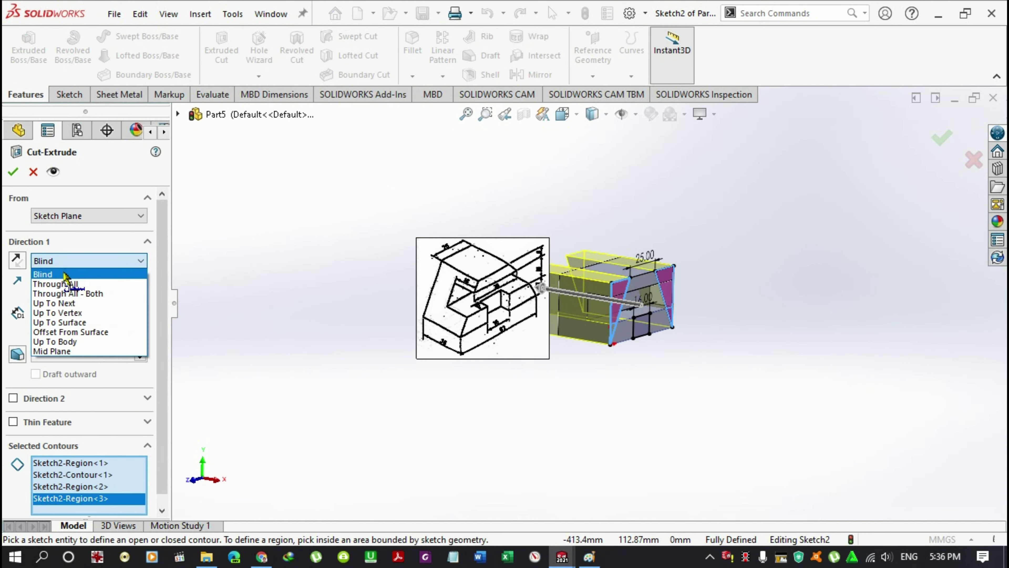
click(63, 284)
click(12, 171)
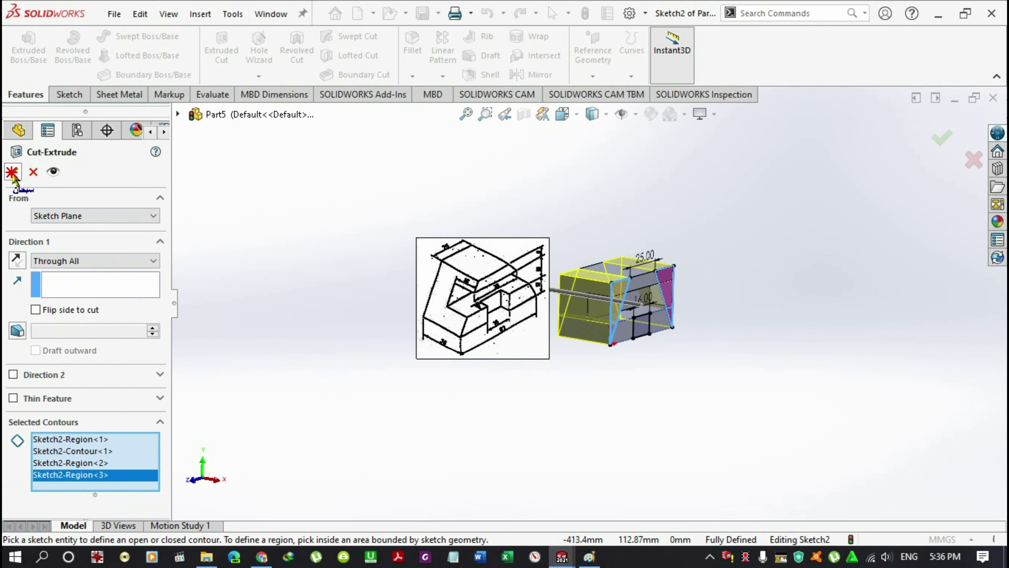
click(316, 292)
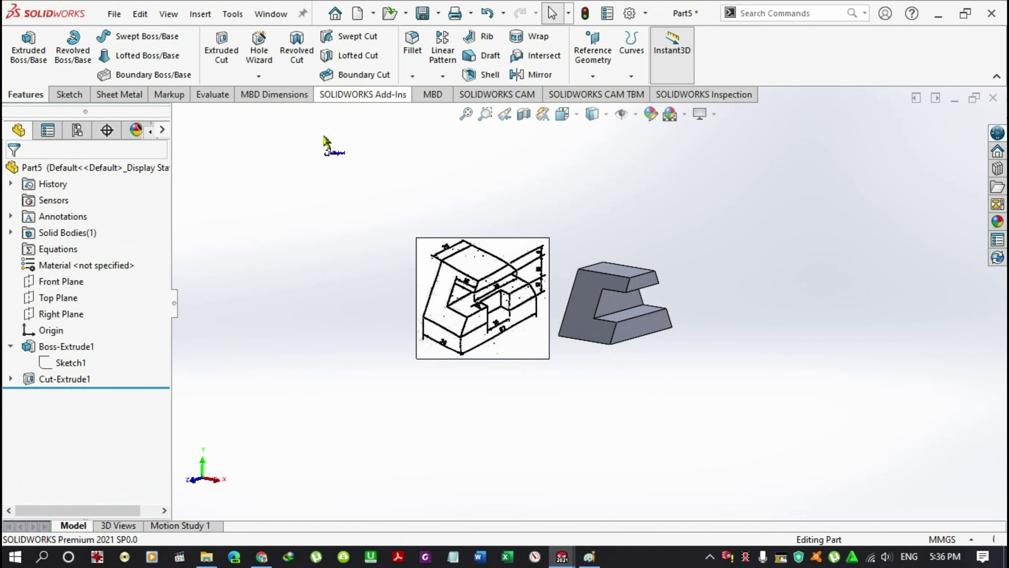
Step: Start a second cut from Sketch2, using only the small rectangular region as its contour
click(237, 52)
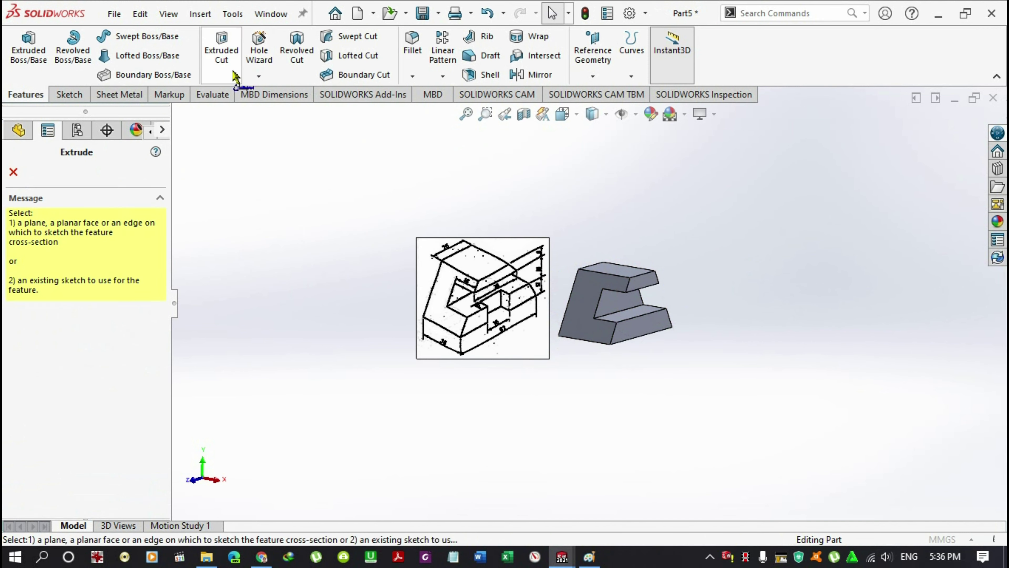
click(178, 115)
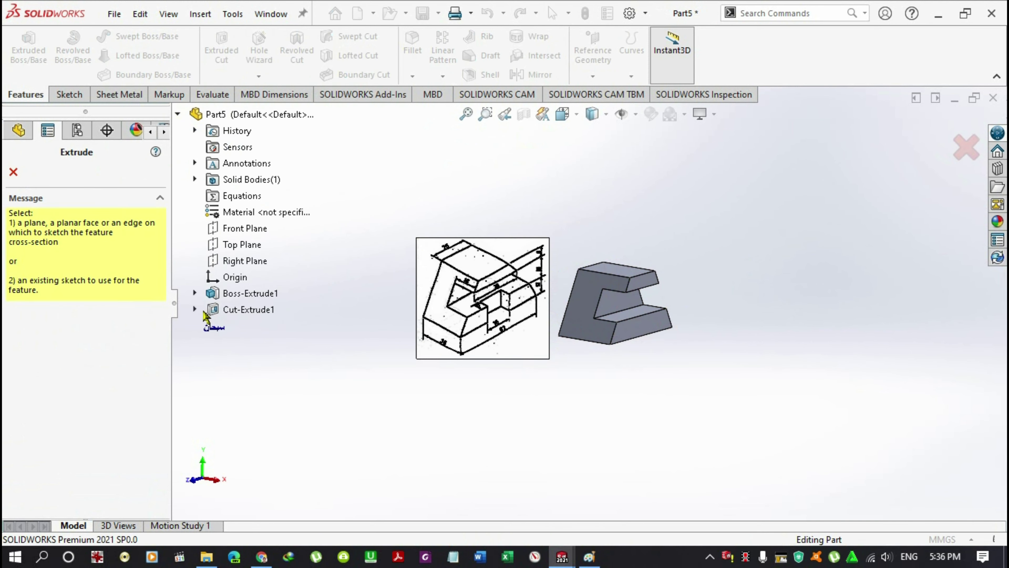
click(194, 309)
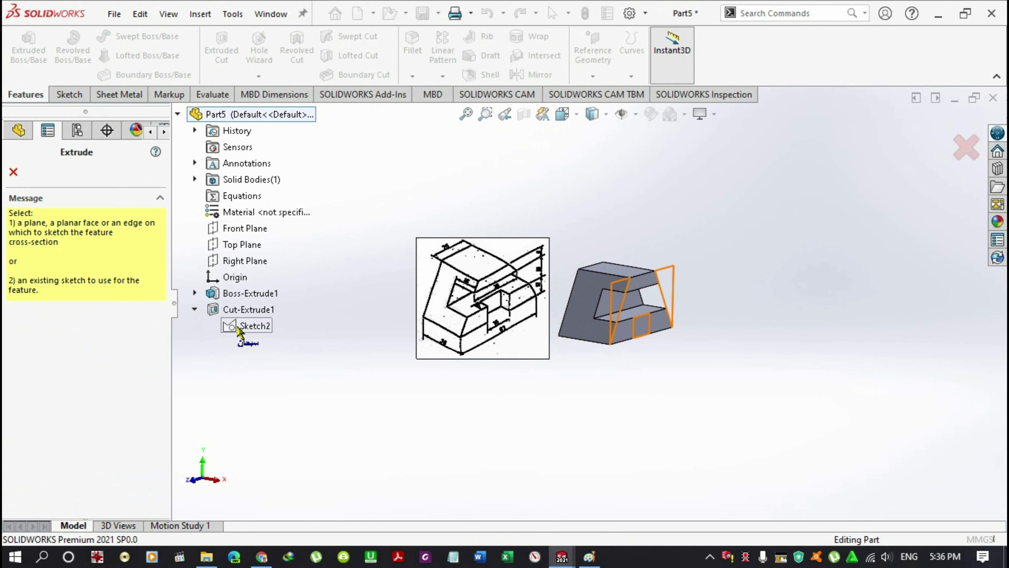
click(246, 326)
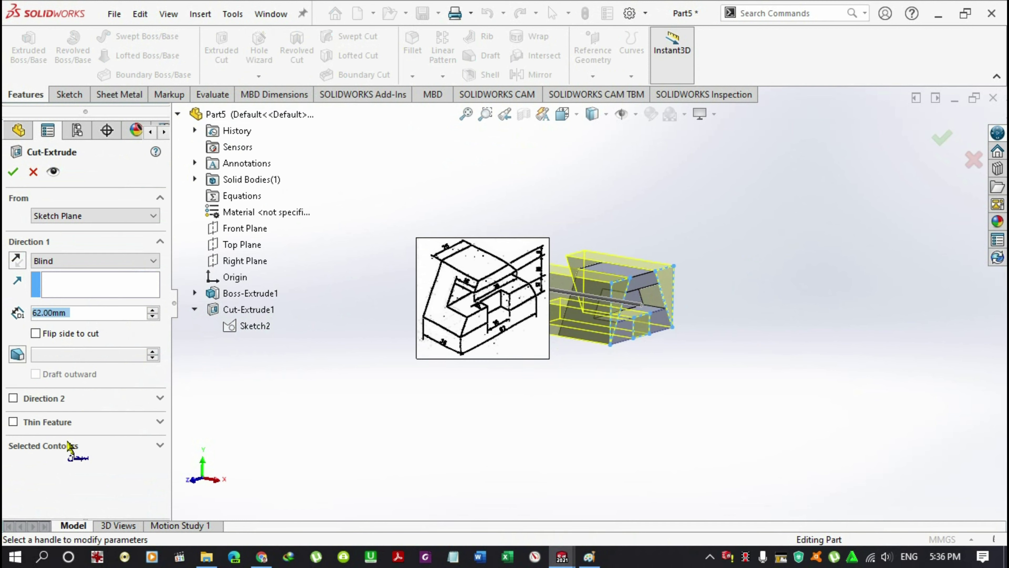
click(75, 445)
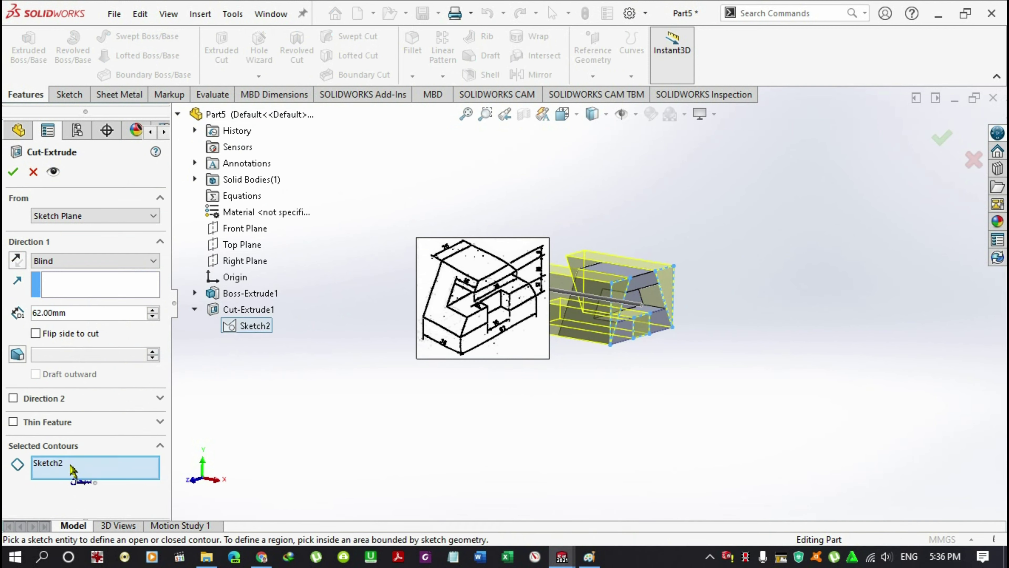
right_click(73, 470)
click(105, 490)
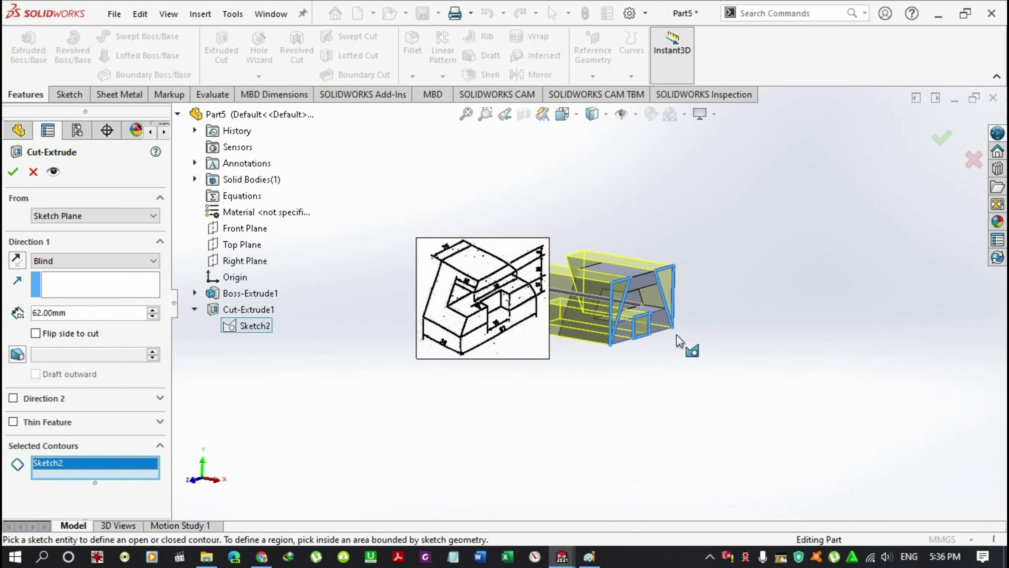
click(647, 332)
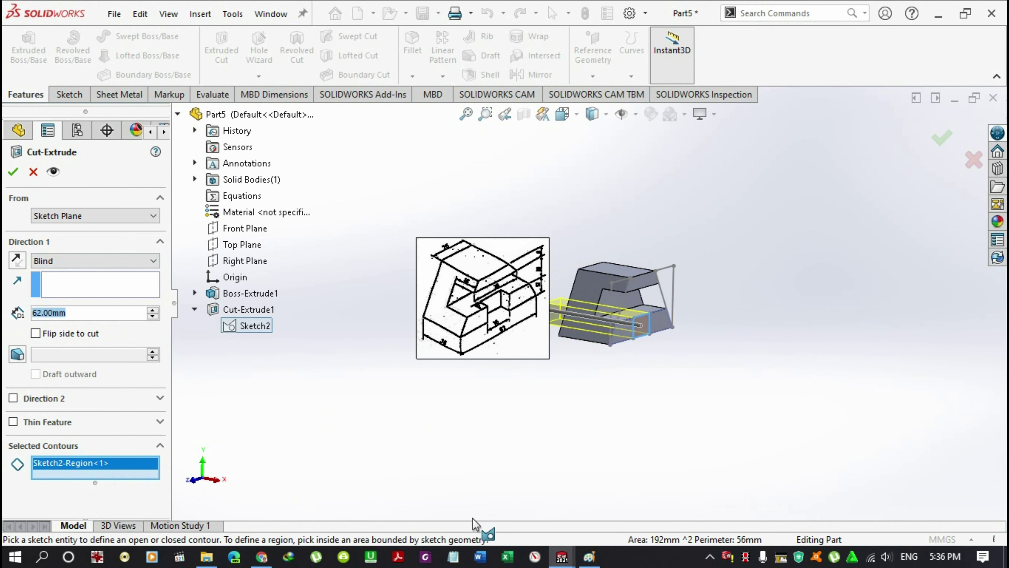
Step: Give the notch cut a 6 mm Blind depth and confirm Cut-Extrude2
scroll(493, 320, down, 3)
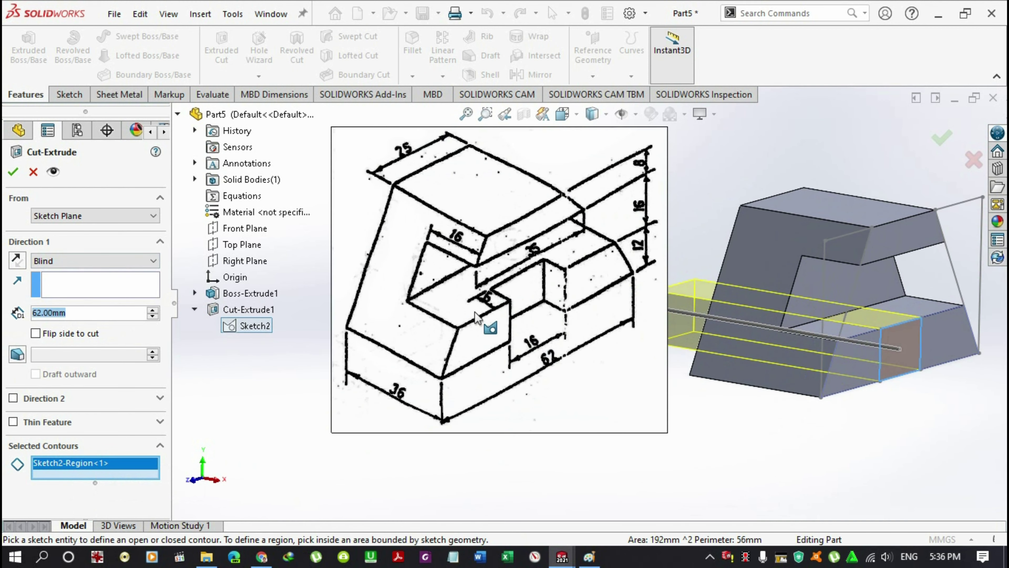
scroll(493, 320, down, 1)
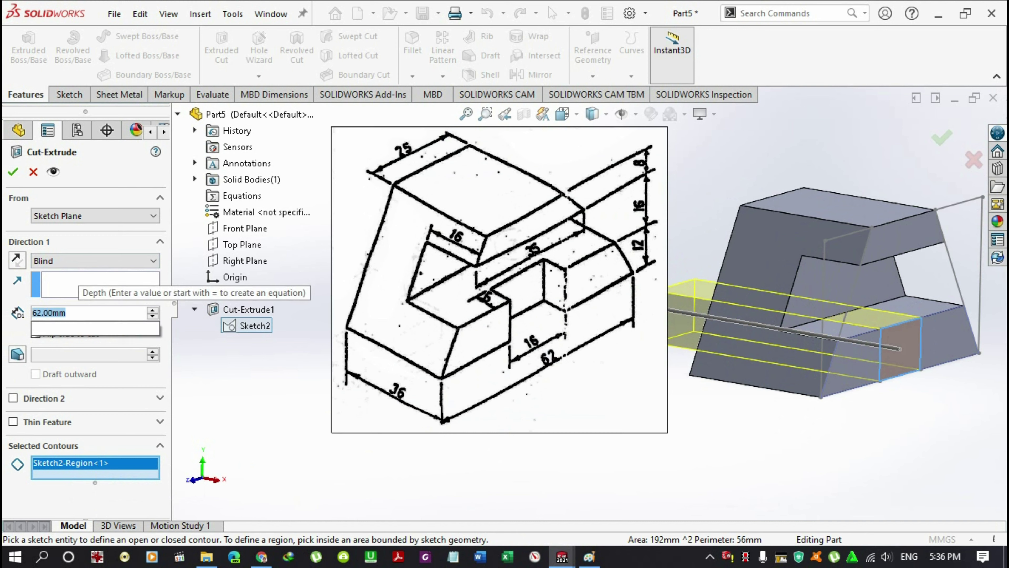
text(6)
key(Return)
click(12, 175)
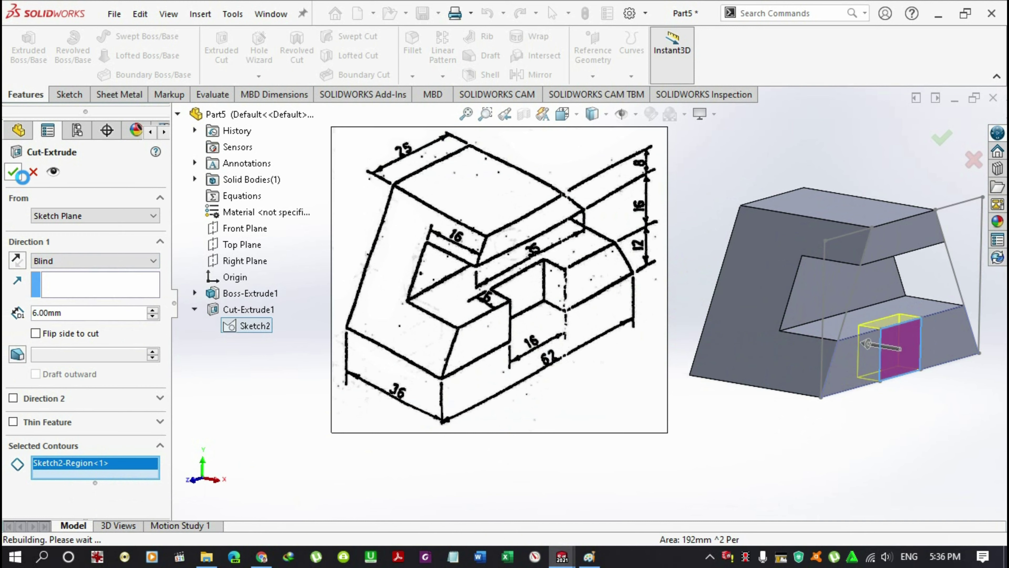
scroll(577, 294, up, 1)
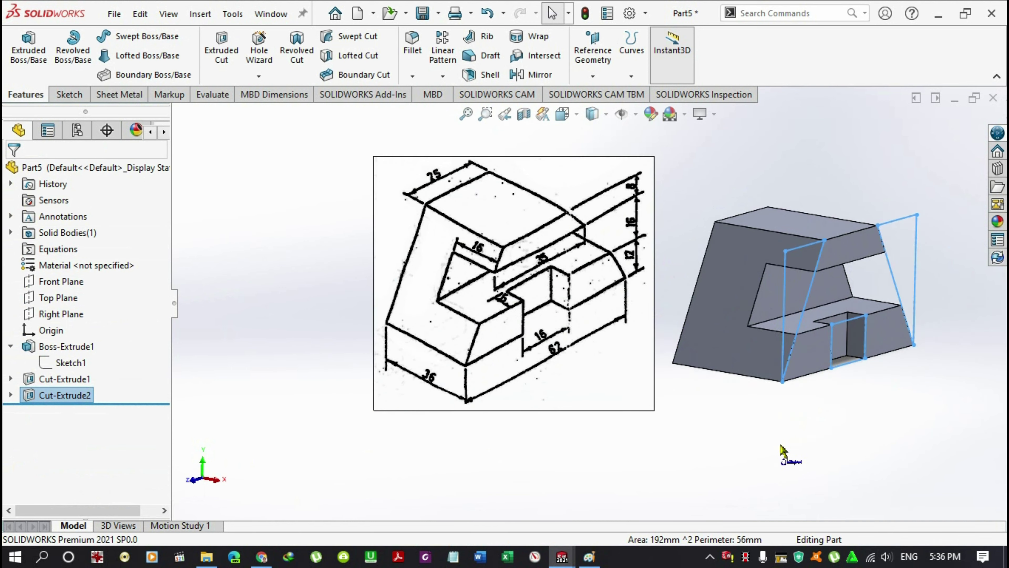
click(601, 248)
Step: Delete the reference sketch picture and show the finished notched part in Isometric view
key(Delete)
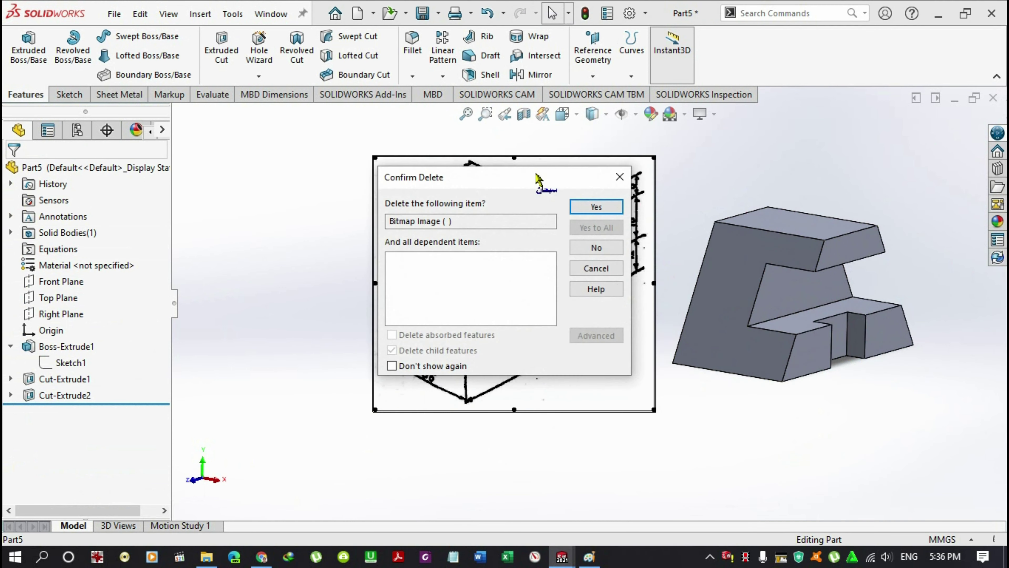
click(594, 209)
click(562, 113)
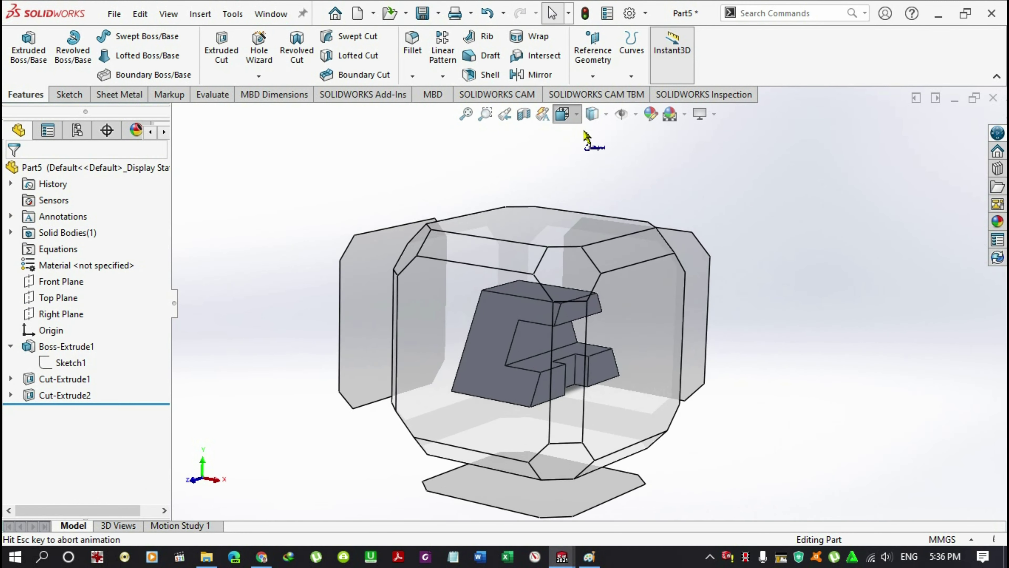
click(647, 155)
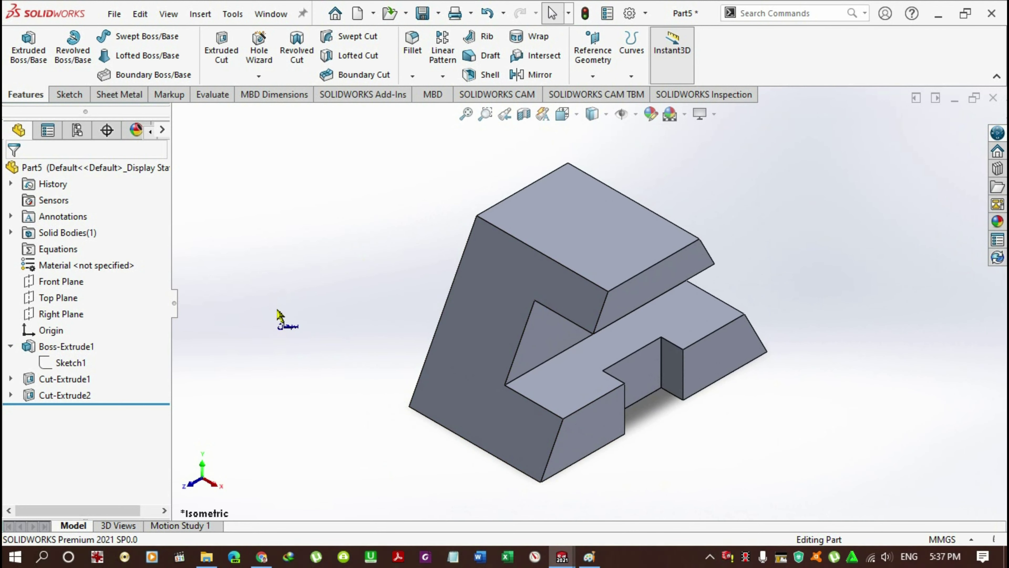
click(11, 347)
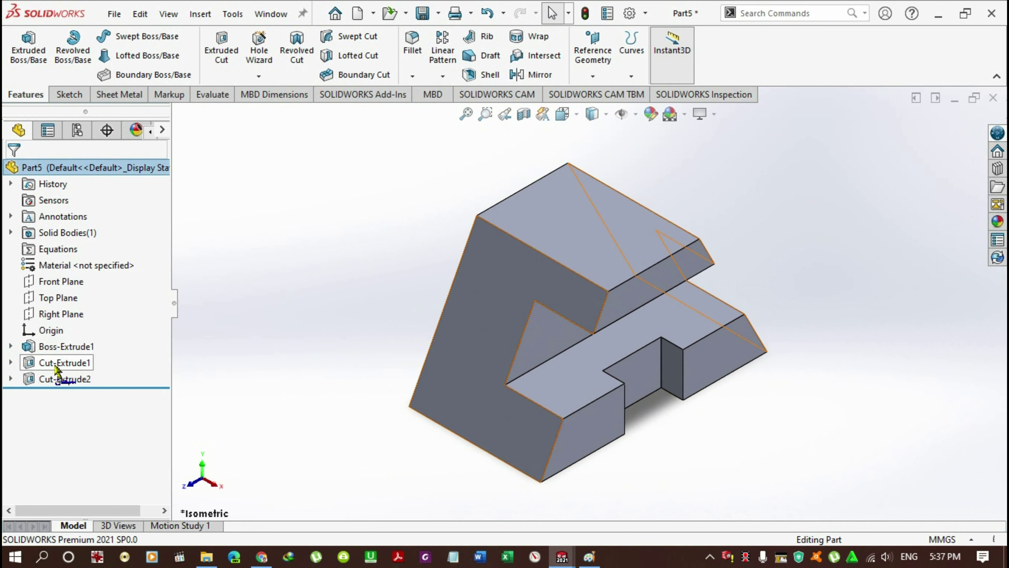
mouse_move(561, 556)
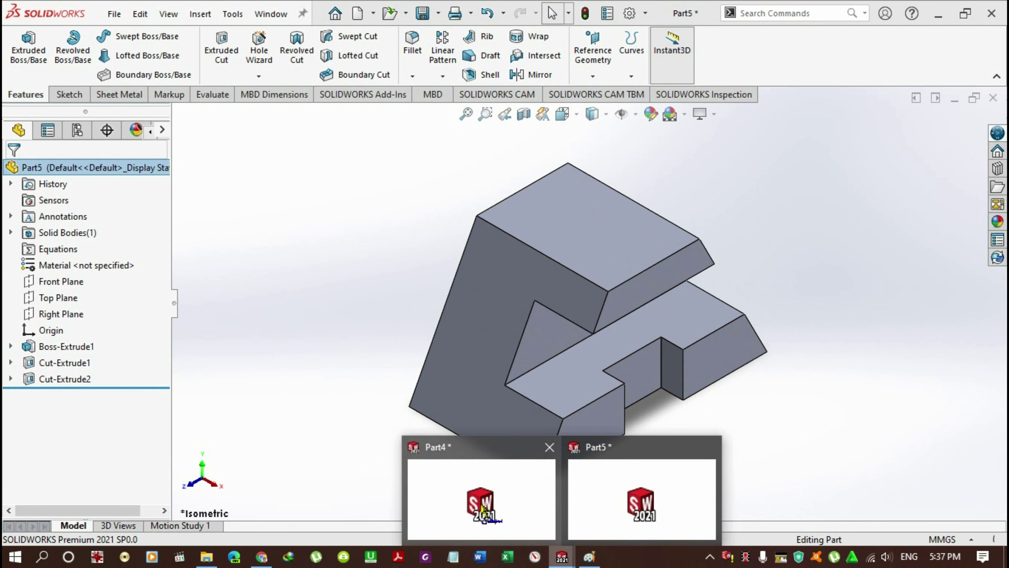
click(482, 510)
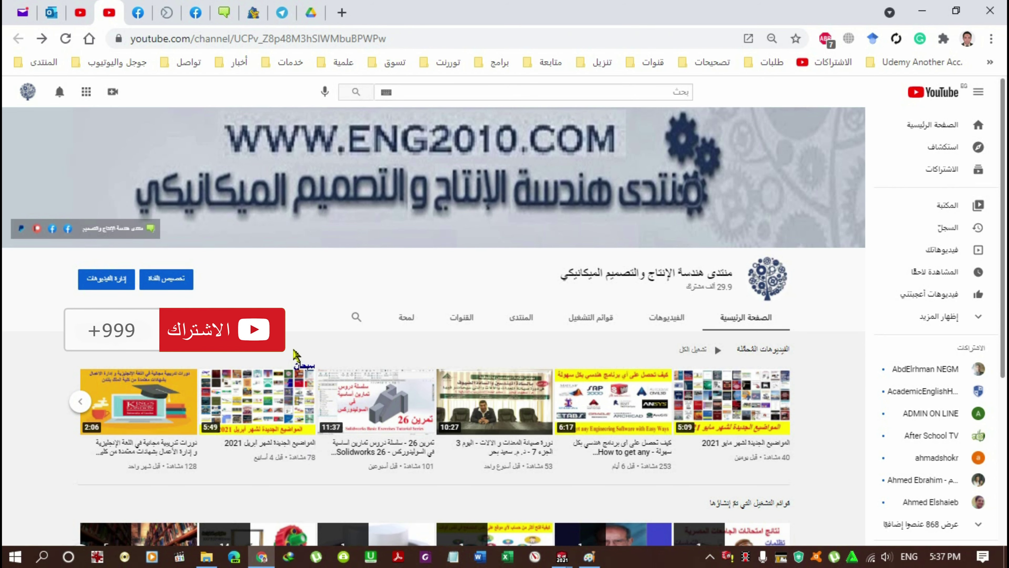
Step: Subscribe to the forum's YouTube channel, then switch to its Facebook page
click(214, 335)
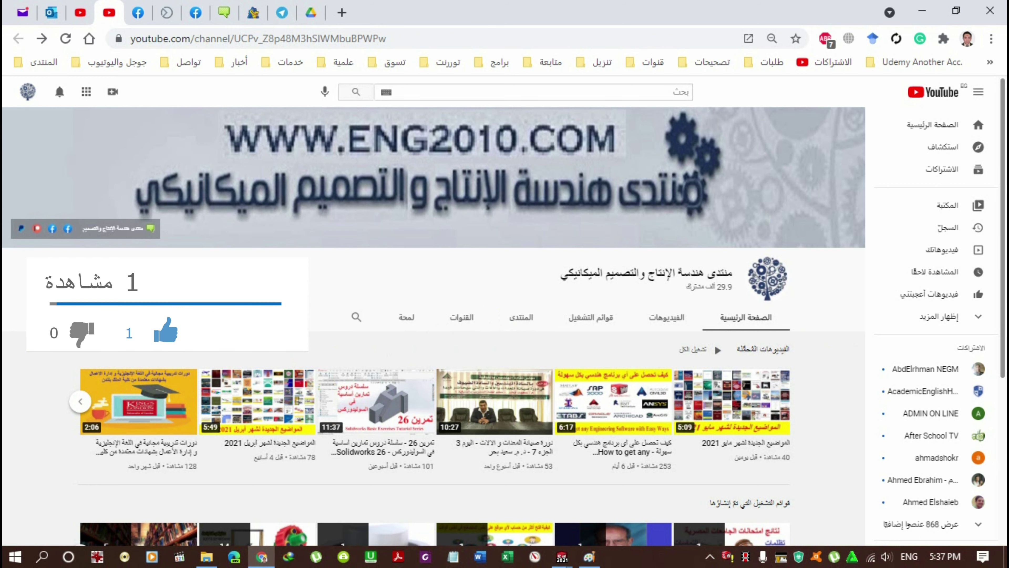
click(138, 13)
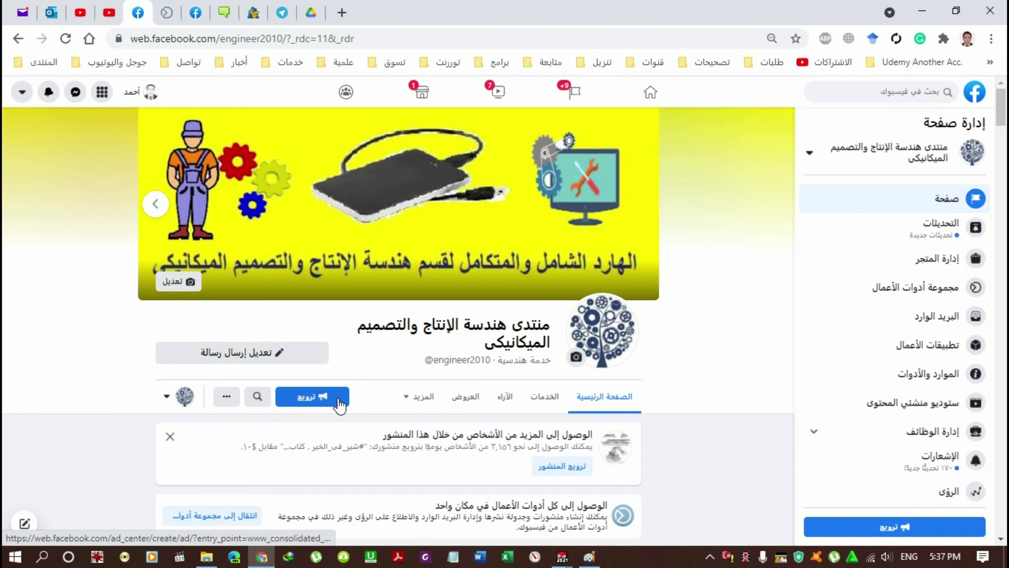